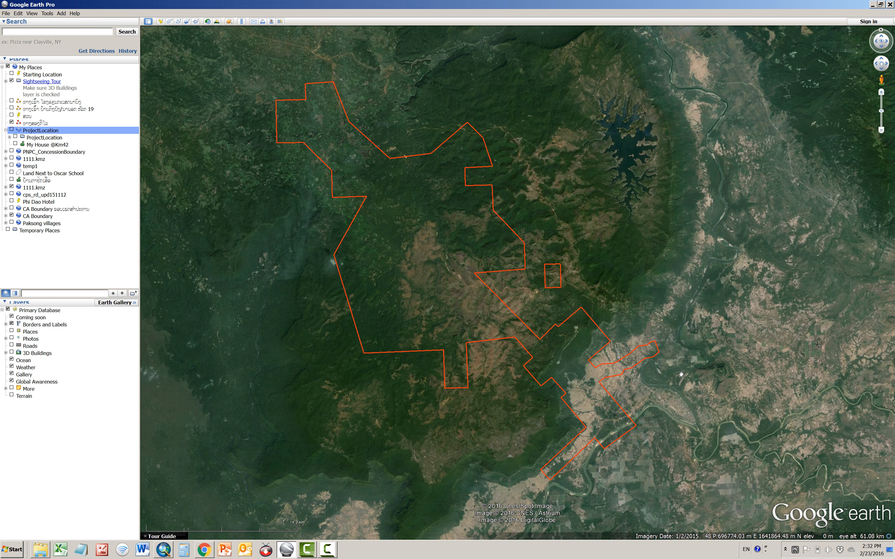
Examine the cleared construction site at the forest edge, where the dirt road ends west of the village
scroll(681, 374, up, 3)
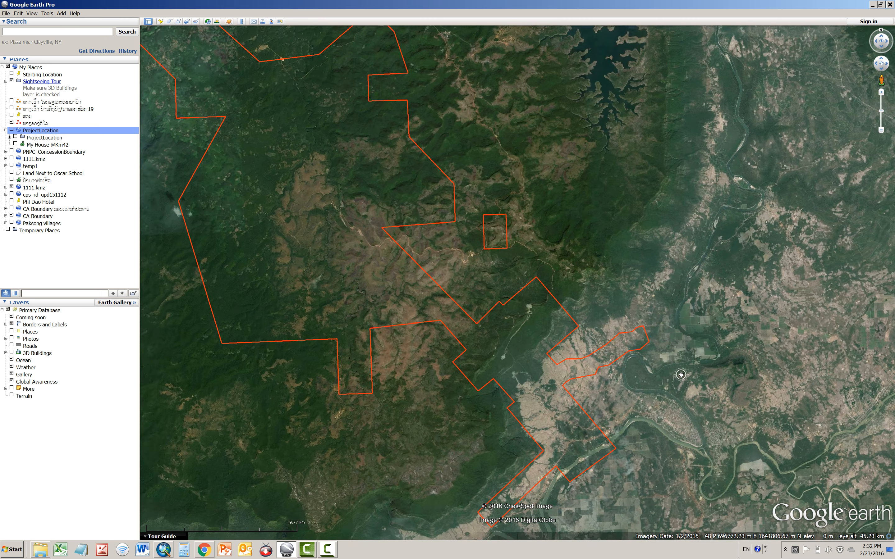
drag(620, 391, 599, 270)
scroll(599, 270, up, 3)
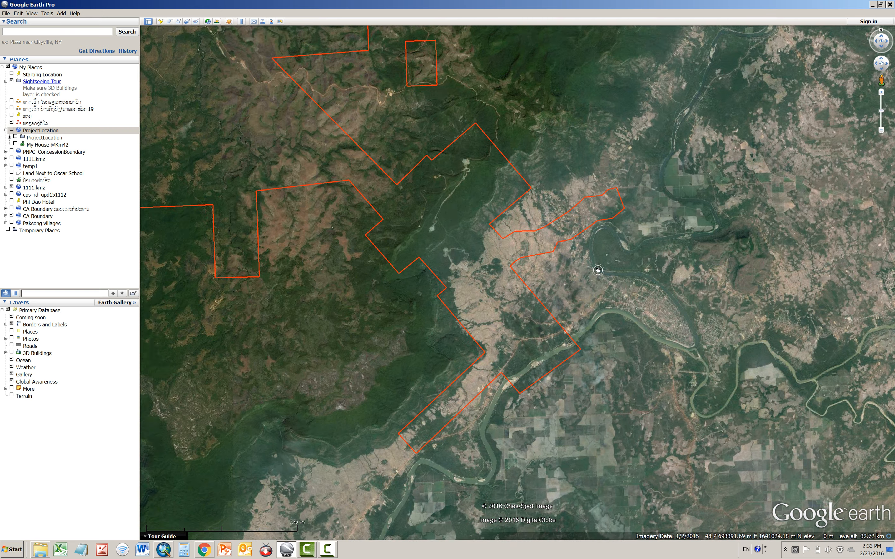
drag(541, 303, 603, 261)
scroll(603, 261, up, 2)
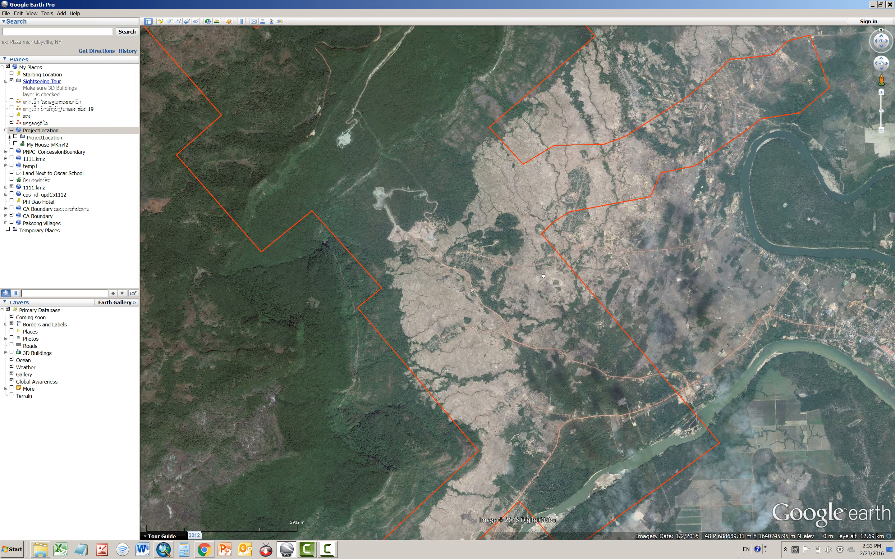
drag(543, 276, 578, 295)
scroll(546, 248, up, 3)
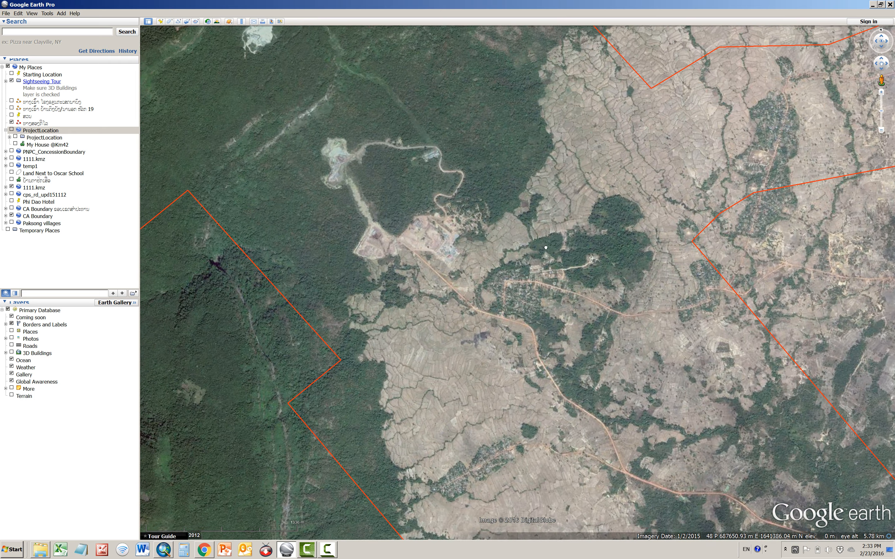
drag(546, 248, 572, 254)
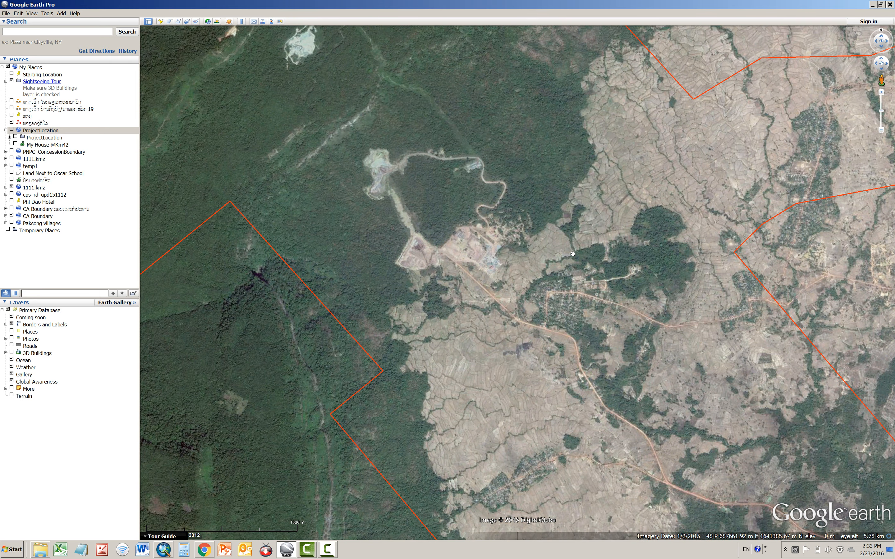
drag(545, 251, 656, 216)
scroll(593, 273, up, 1)
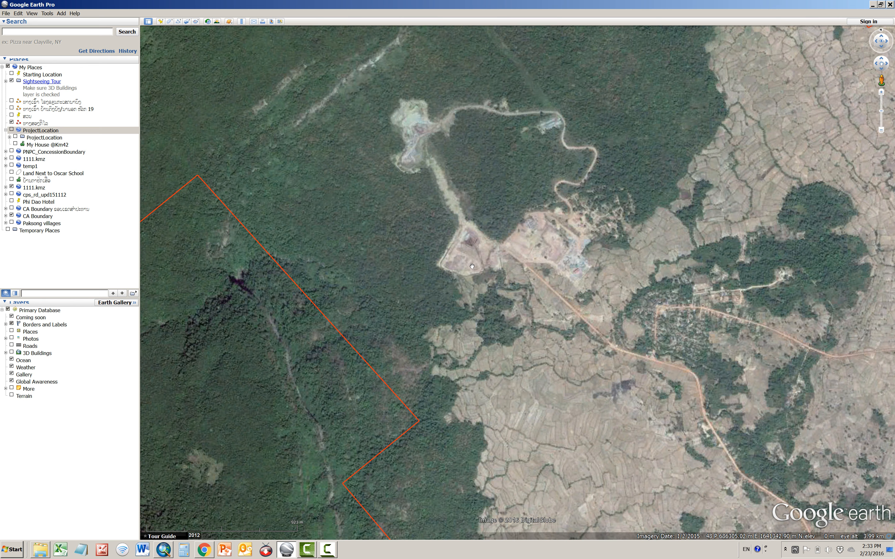
Add a placemark with the open-diamond icon on the cleared pad at the lower end of the pipeline corridor
click(160, 21)
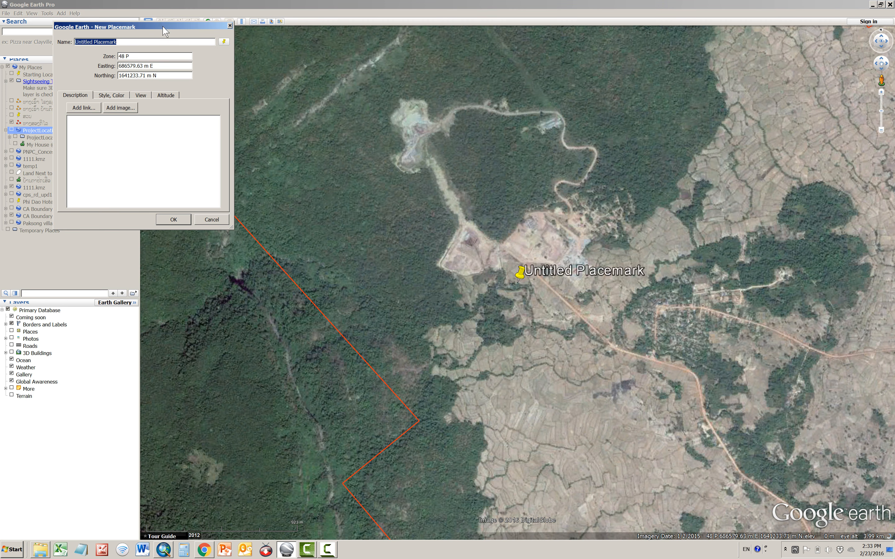
drag(166, 32, 397, 260)
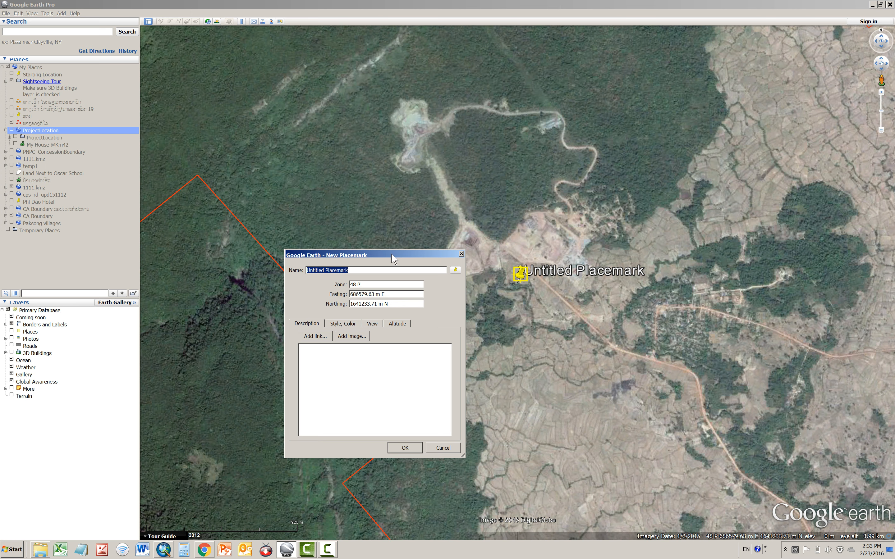
drag(393, 258, 285, 257)
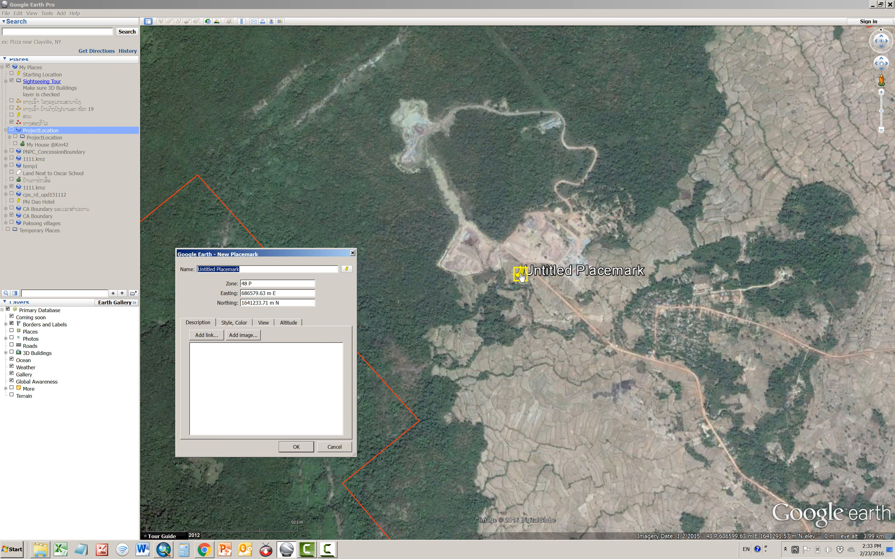
click(346, 270)
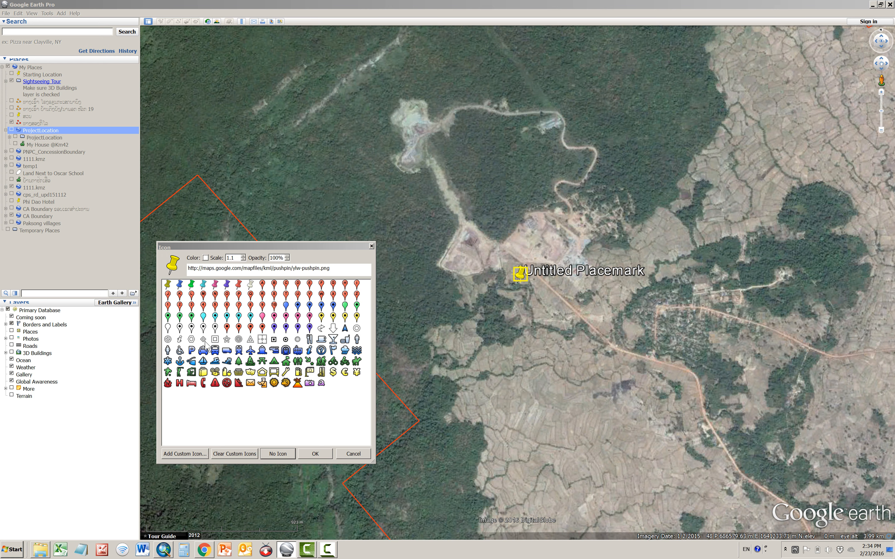
click(167, 340)
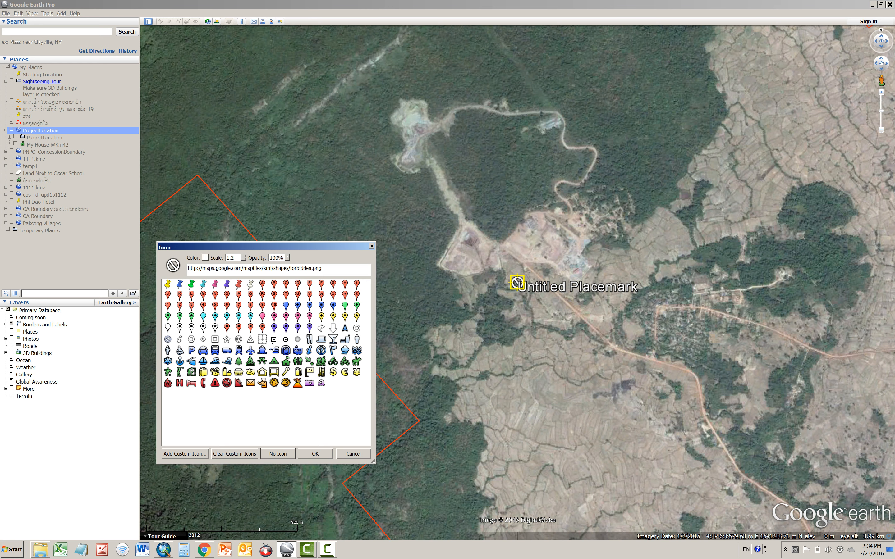
click(203, 340)
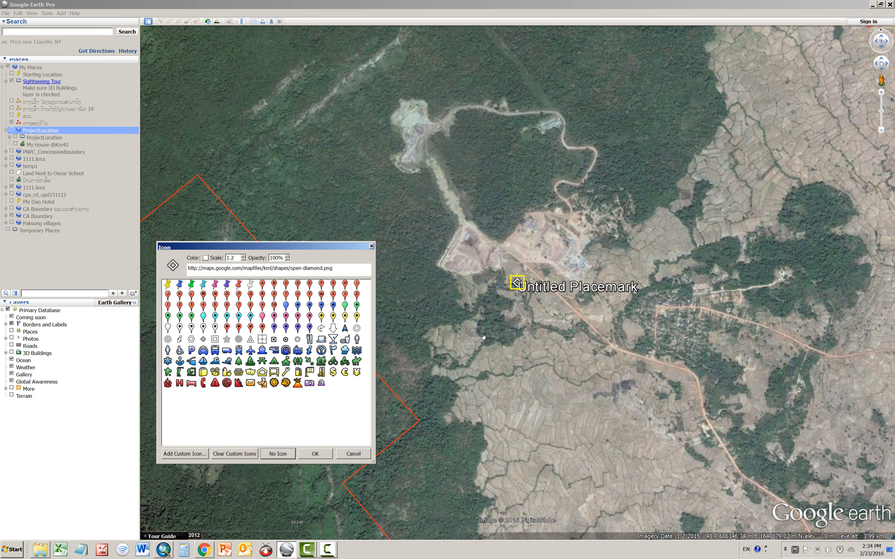
drag(523, 294, 471, 243)
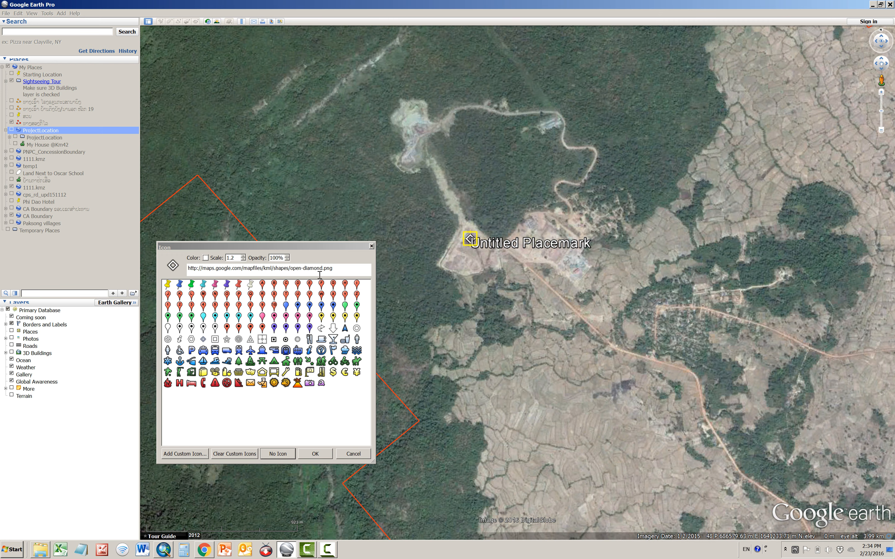
drag(337, 248, 806, 195)
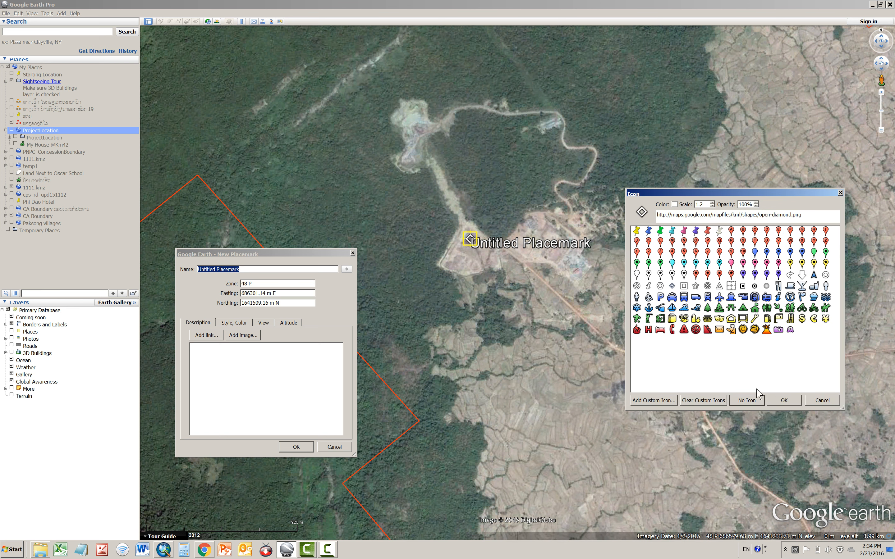
click(792, 400)
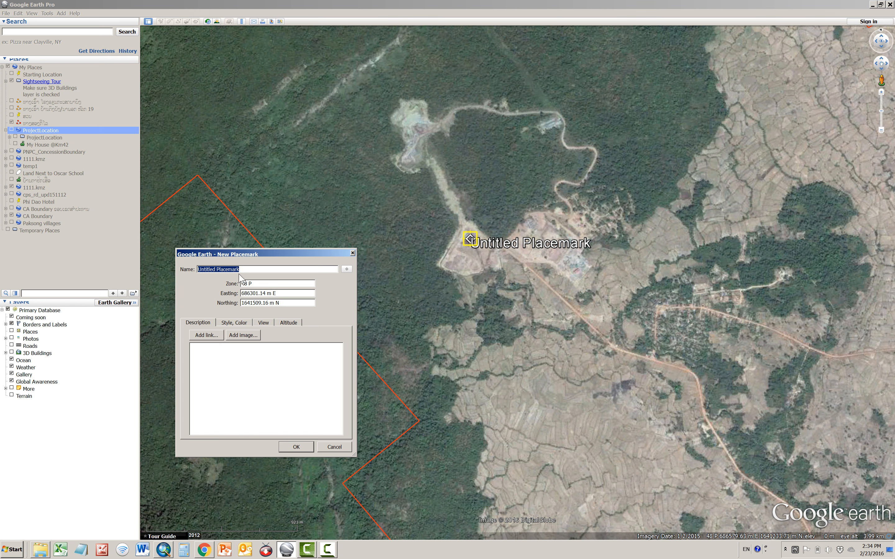
Name the new placemark "Power House" and save it
text(P)
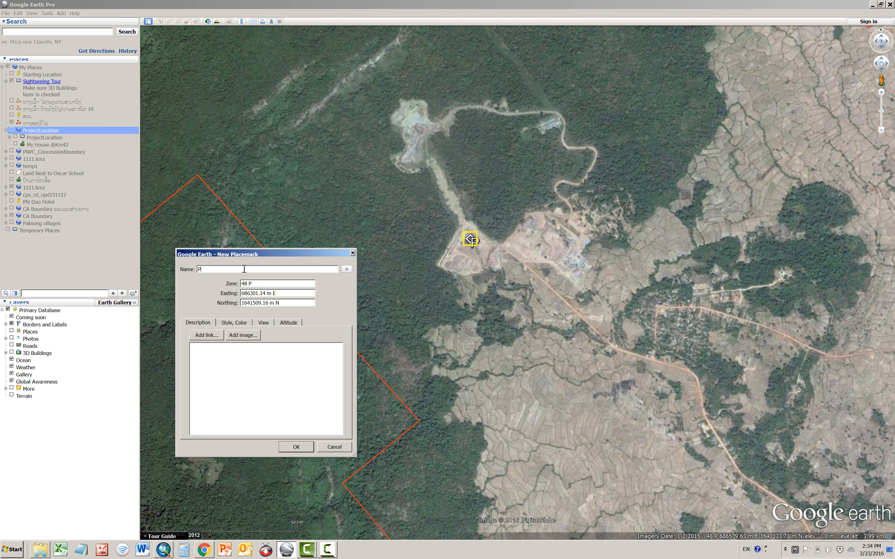
text(ower House)
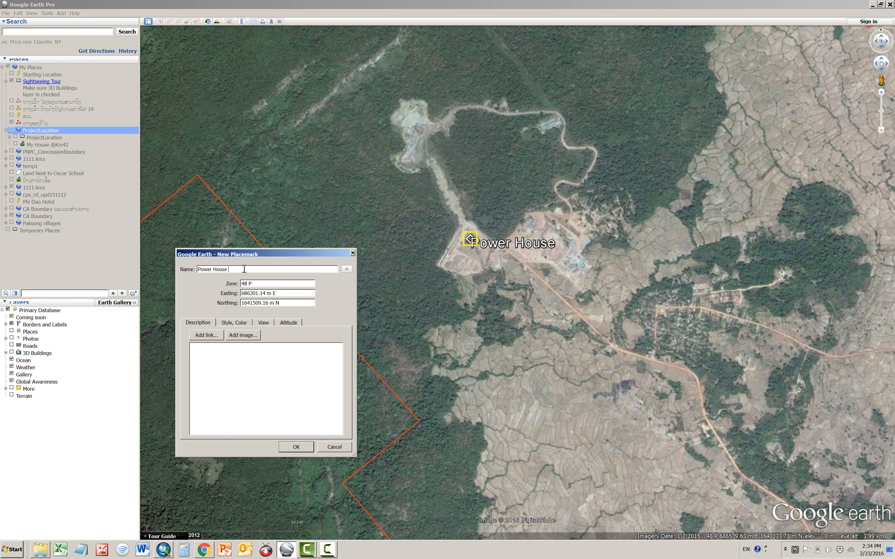
text( Plan)
key(BackSpace)
key(BackSpace)
key(BackSpace)
key(BackSpace)
key(BackSpace)
key(BackSpace)
click(297, 446)
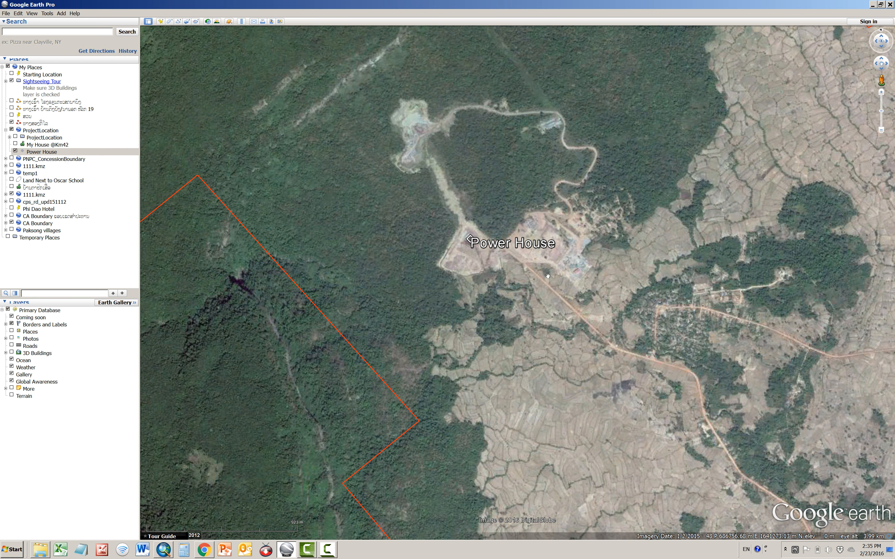
Create a new path named "Road to Power House" and save it without points
click(178, 22)
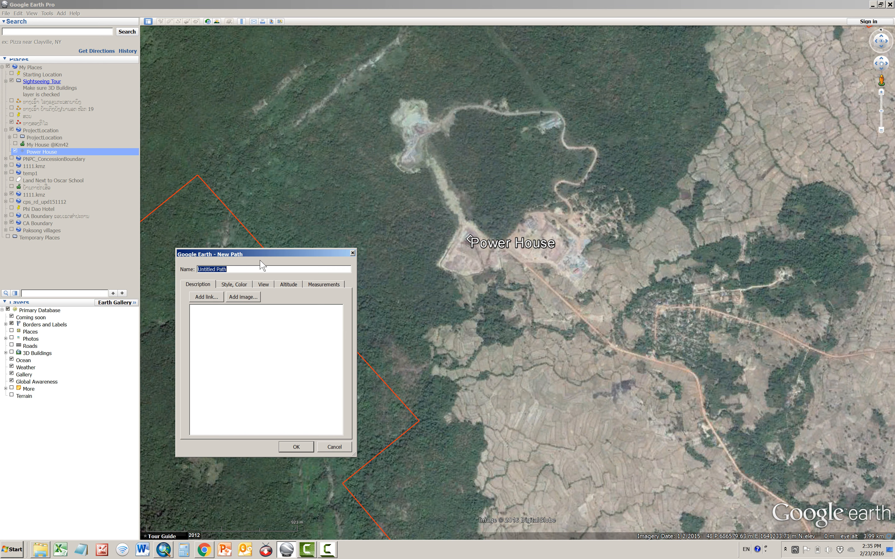
text(Road to Power House)
drag(263, 258, 262, 151)
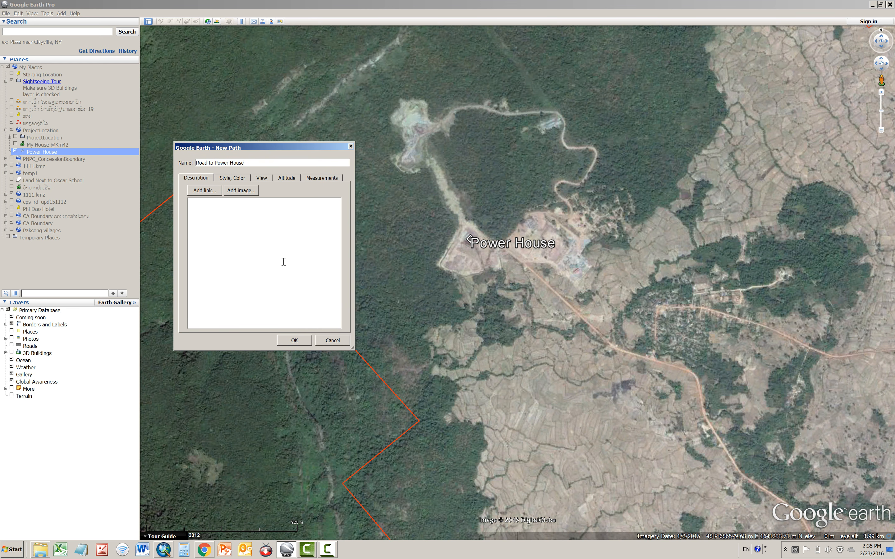
click(289, 341)
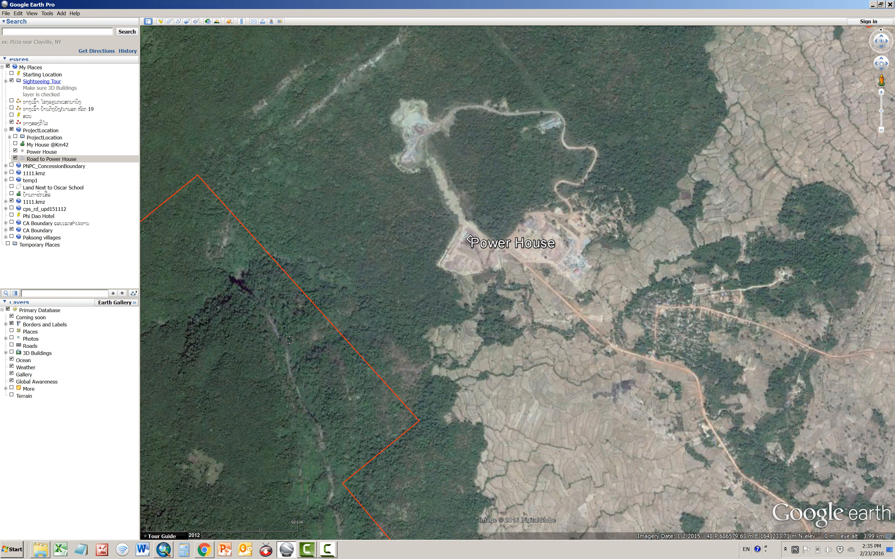
Edit the Road to Power House path, tracing four points along the dirt road from its bend by the village to the Power House
right_click(50, 160)
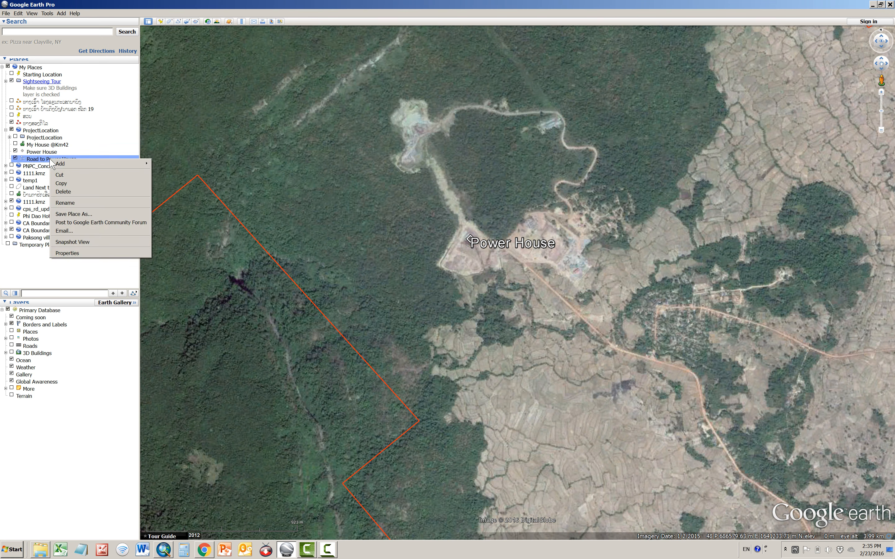
click(77, 255)
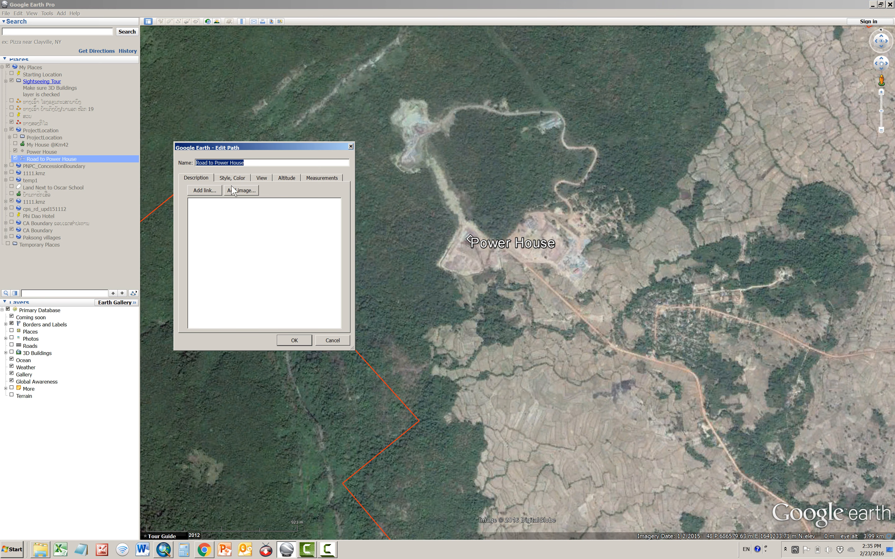
drag(282, 150, 185, 241)
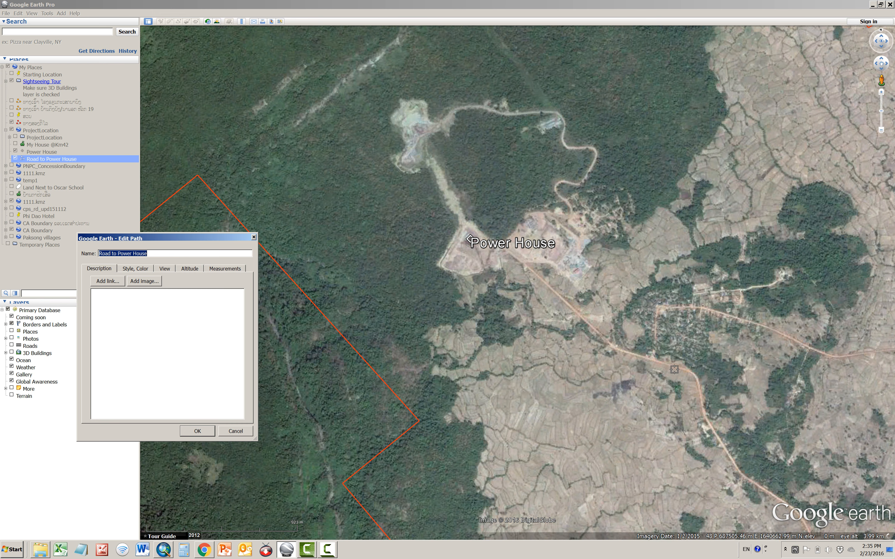
click(652, 359)
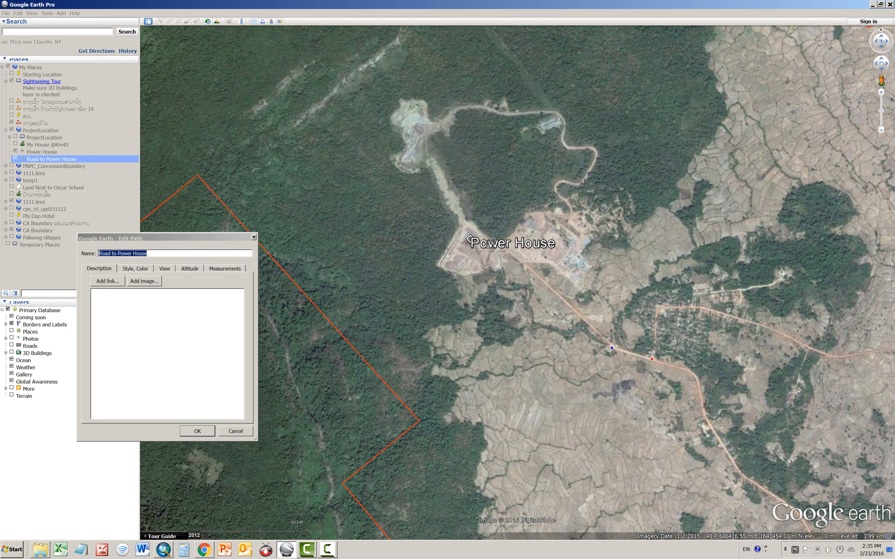
click(497, 245)
click(465, 226)
Style the Road to Power House path with an orange line (RGB 255, 170, 0) and width 2.0, and save it
click(142, 271)
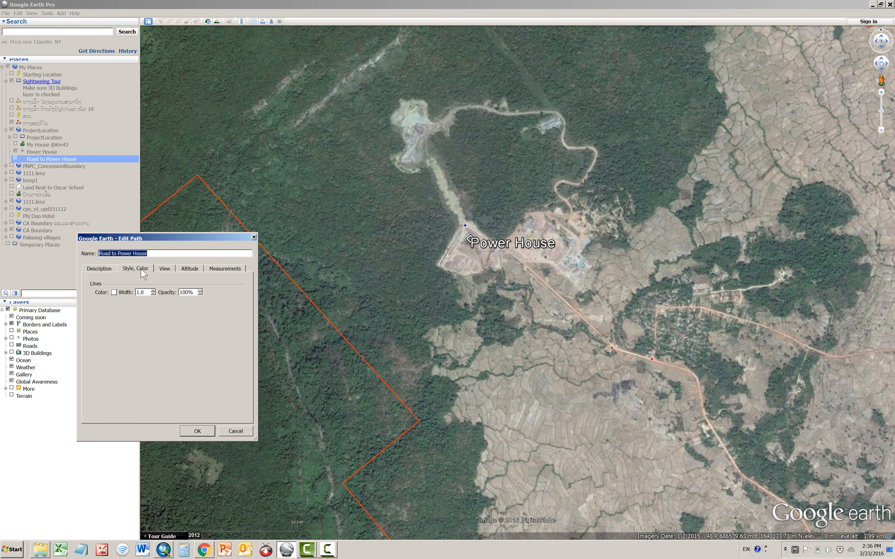
click(115, 292)
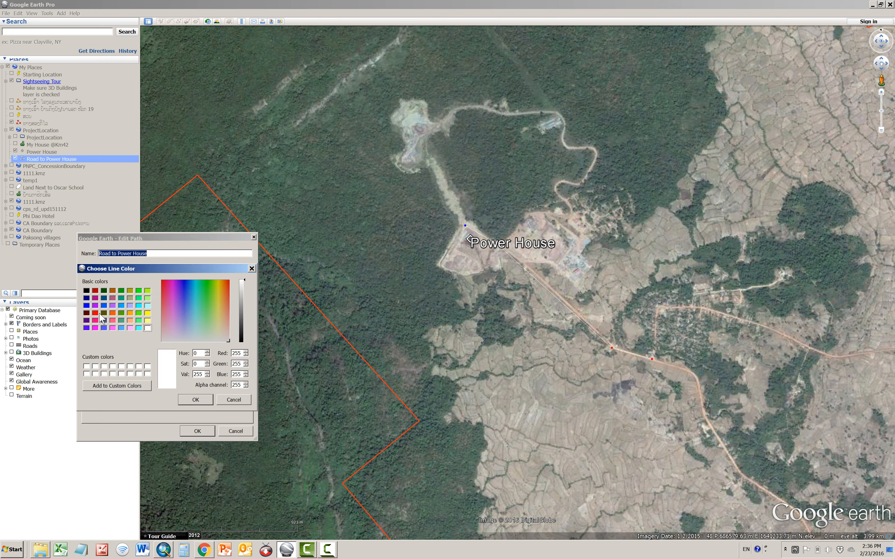
click(130, 314)
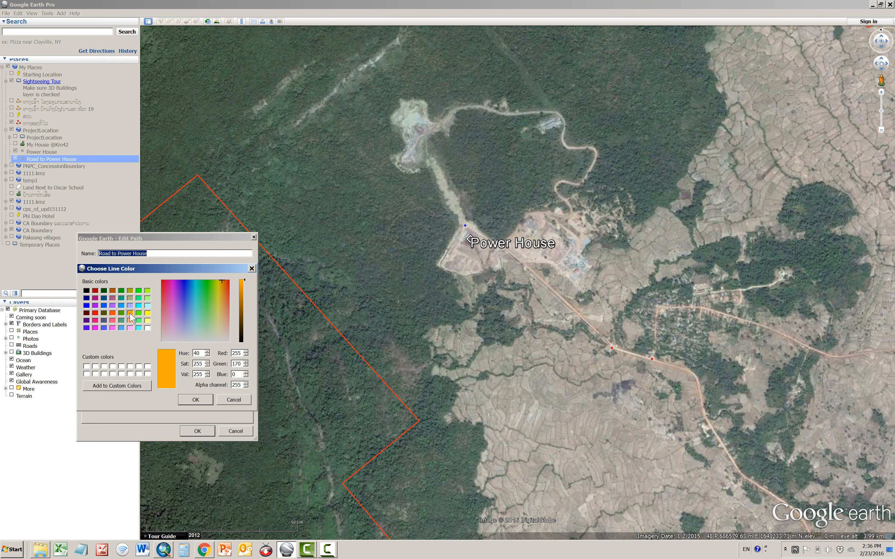
click(196, 400)
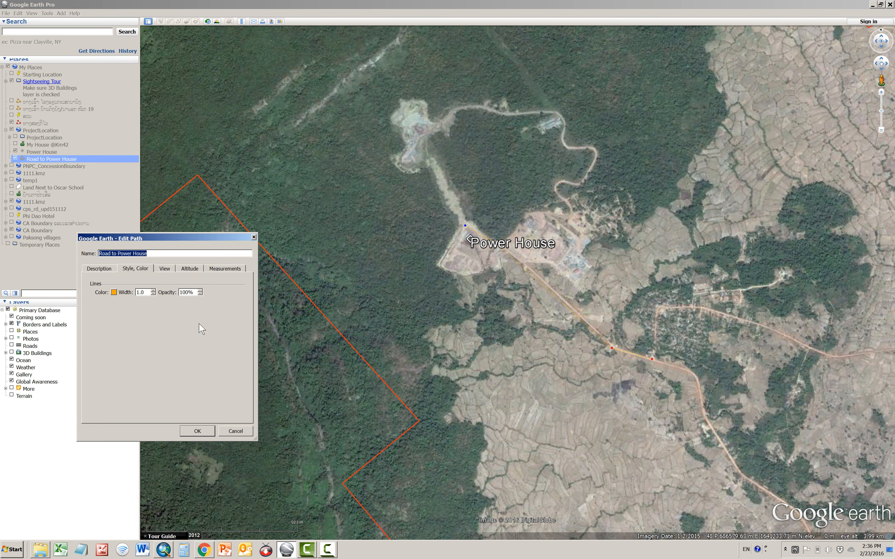
click(153, 291)
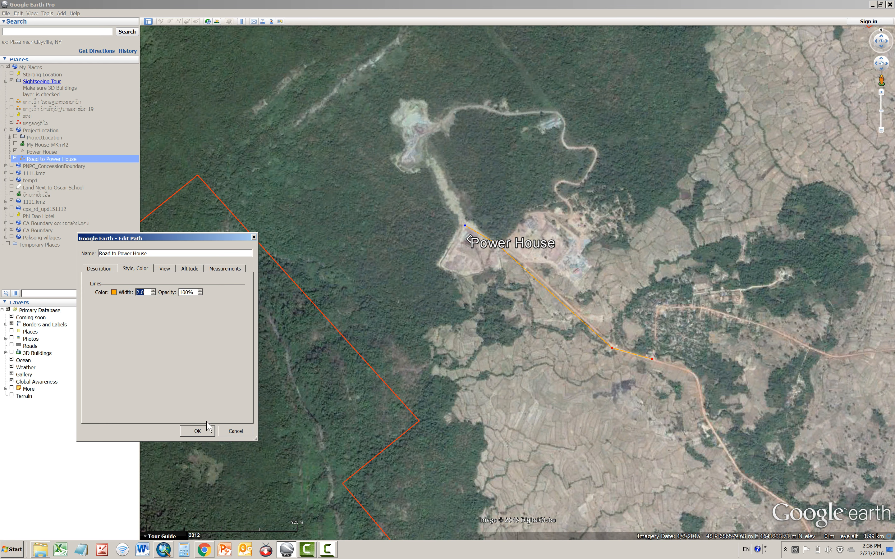
click(207, 431)
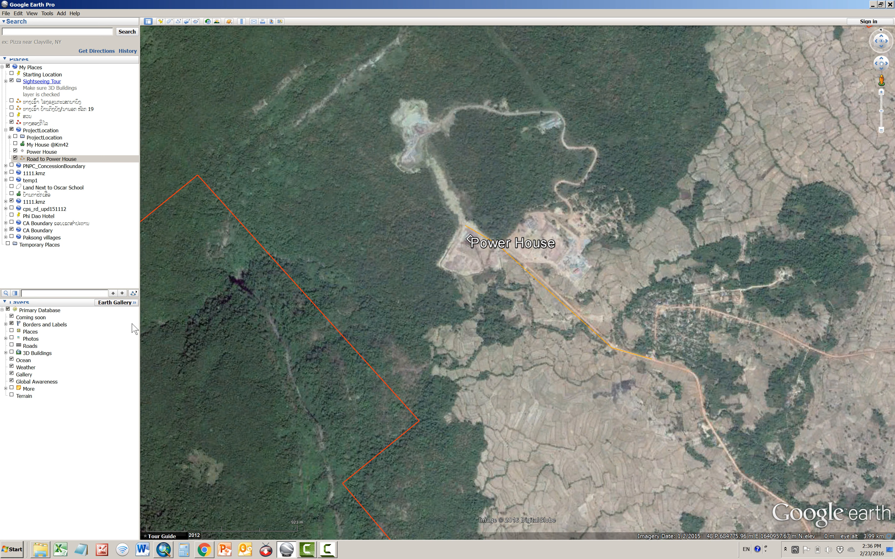
Start a new polygon in the ProjectLocation folder and name it "Power House Area"
click(48, 159)
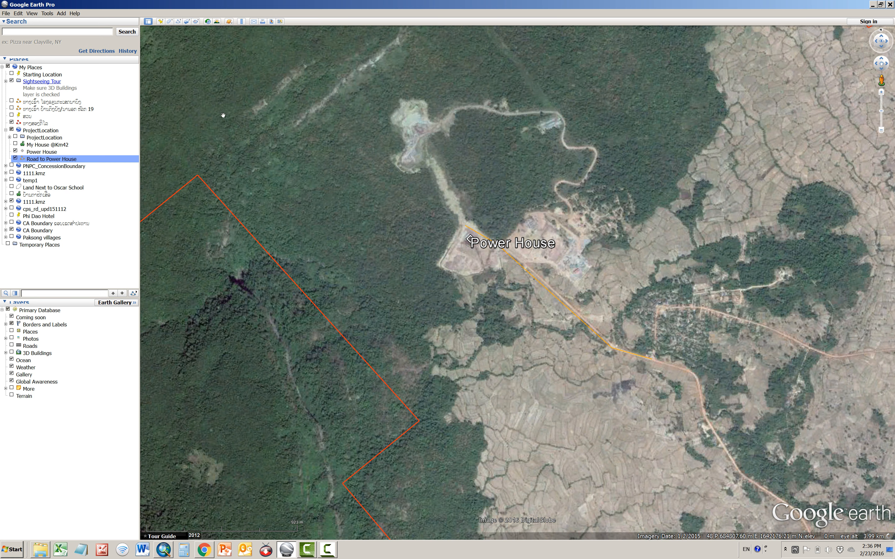
click(170, 21)
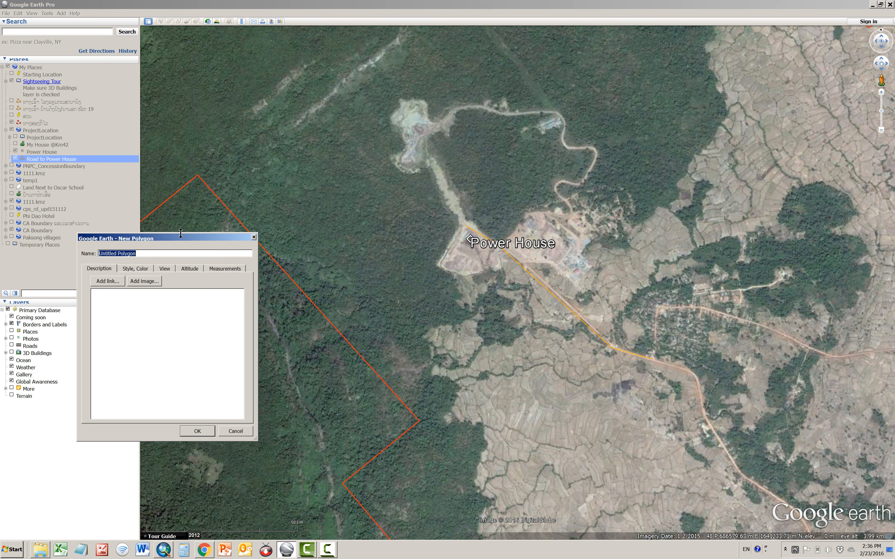
drag(182, 242, 350, 304)
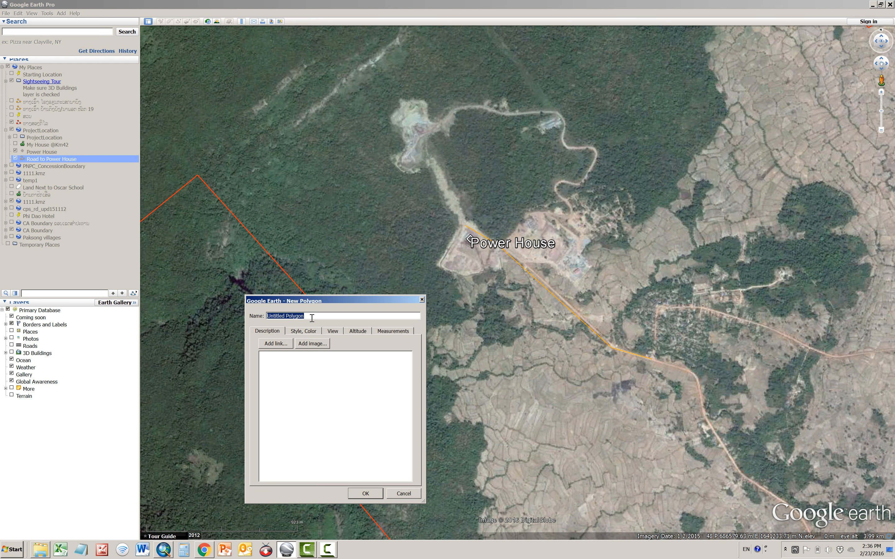
text(Power House Area)
drag(357, 301, 289, 218)
Style the Power House Area polygon with a magenta outline (RGB 170, 0, 127) of width 3.0 and a white fill, and save it without points
click(239, 248)
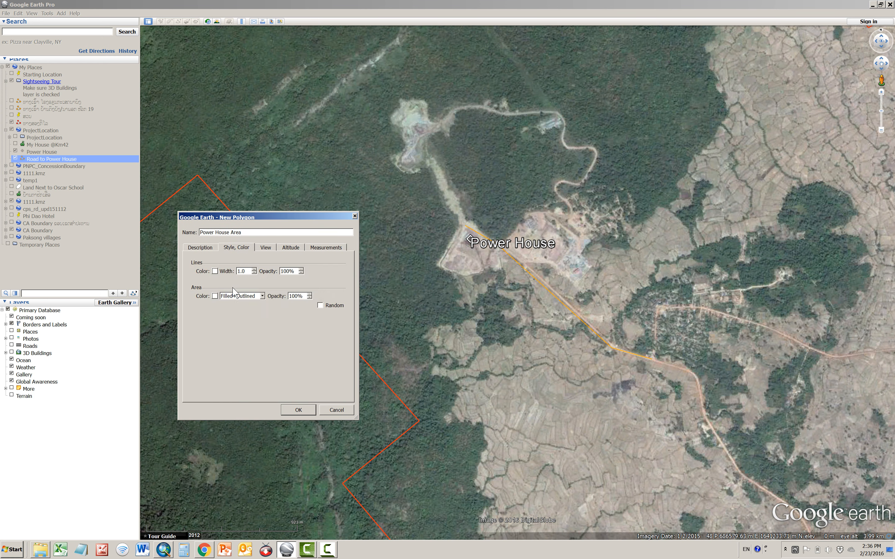
click(215, 272)
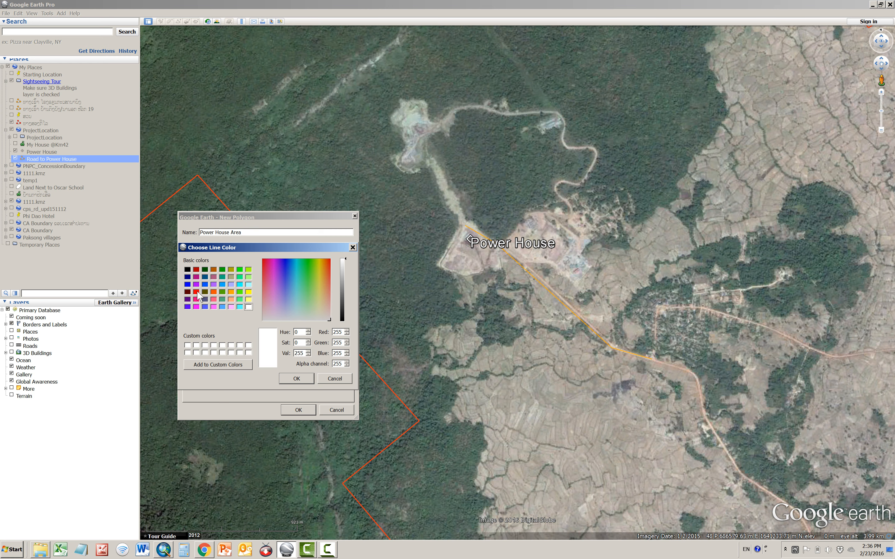
click(196, 277)
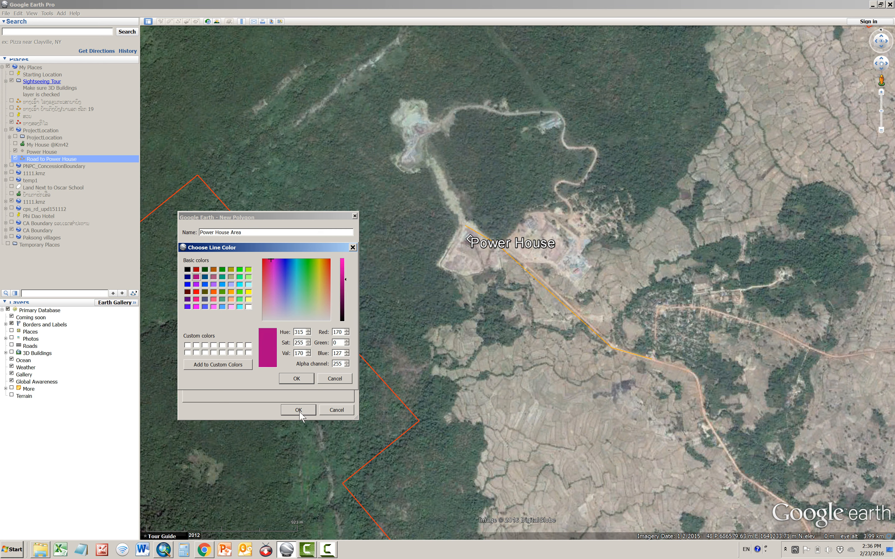
click(296, 378)
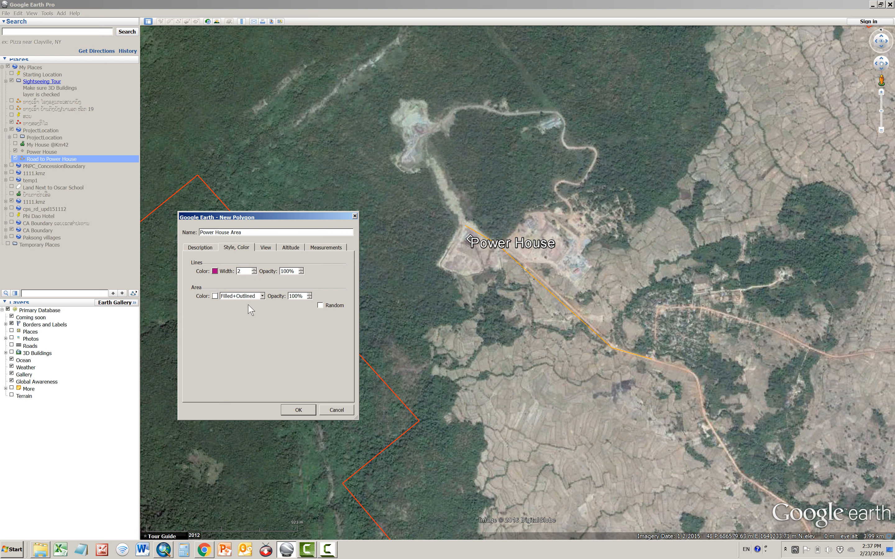
click(215, 296)
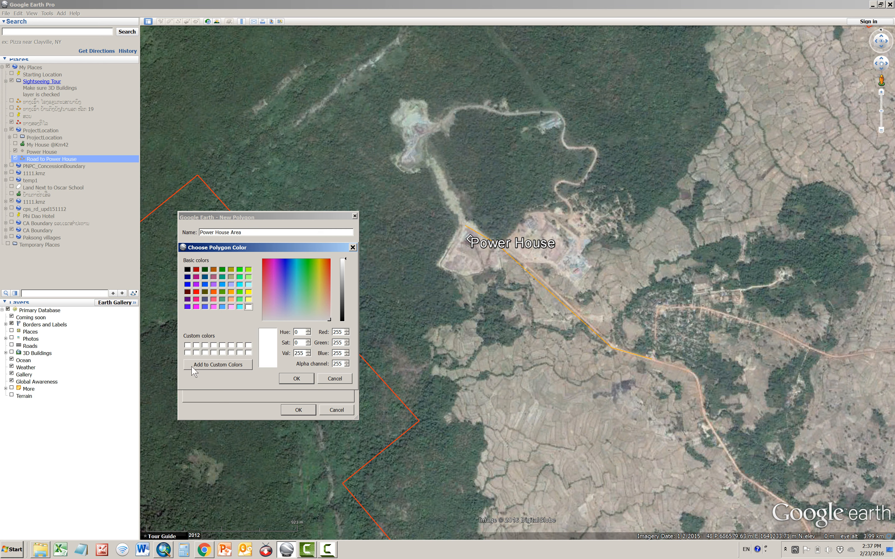
click(310, 381)
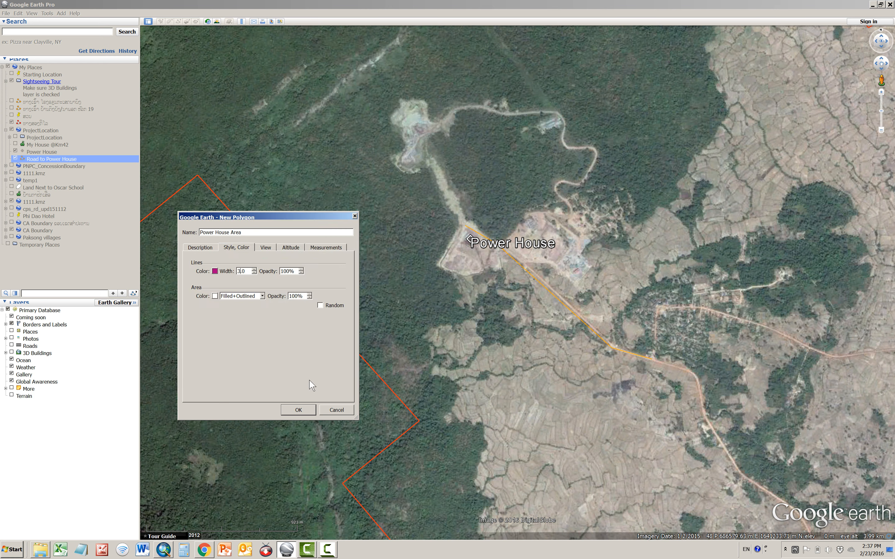
click(300, 409)
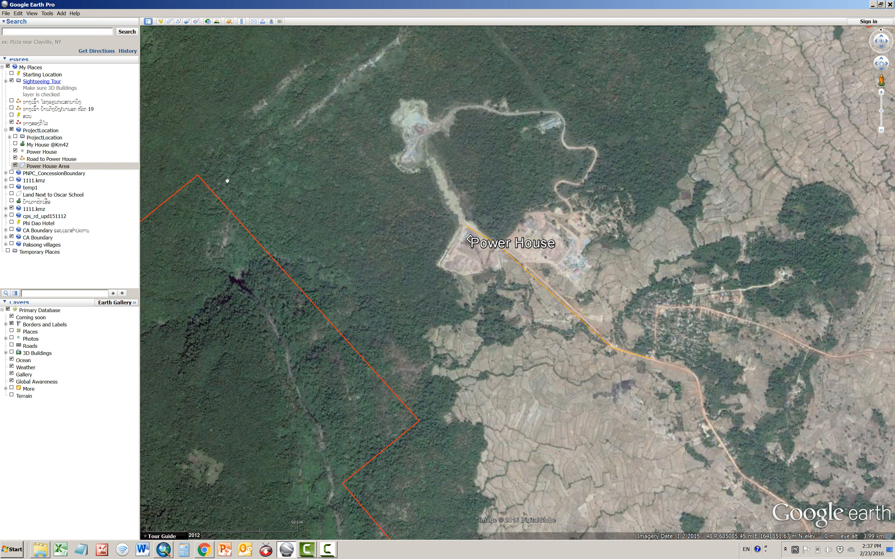
Edit the Power House Area polygon, tracing its outline around the cleared ground from the road's end at the Power House, and save it
right_click(52, 168)
click(75, 262)
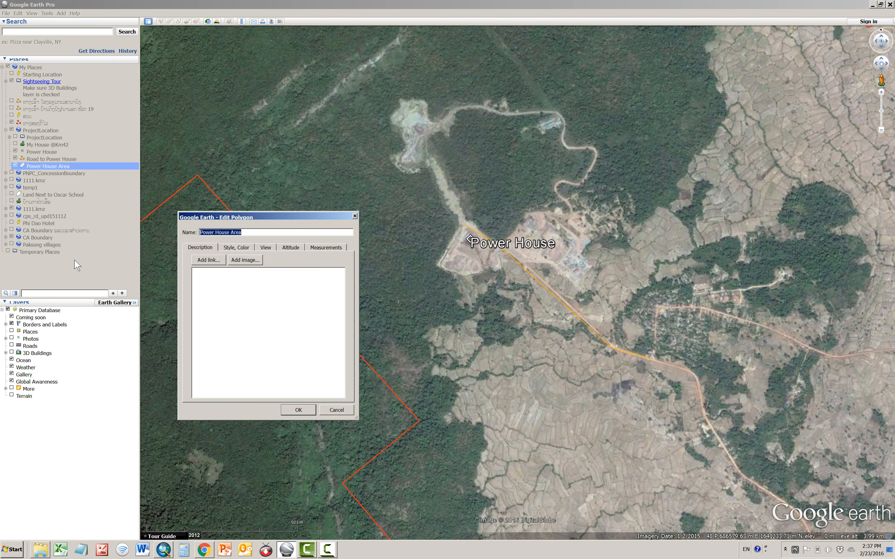
drag(296, 218, 299, 259)
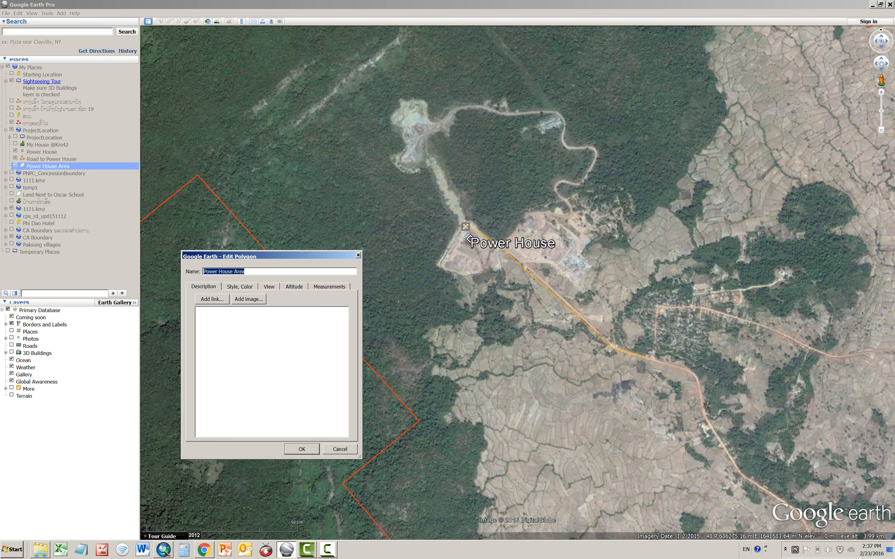
click(466, 227)
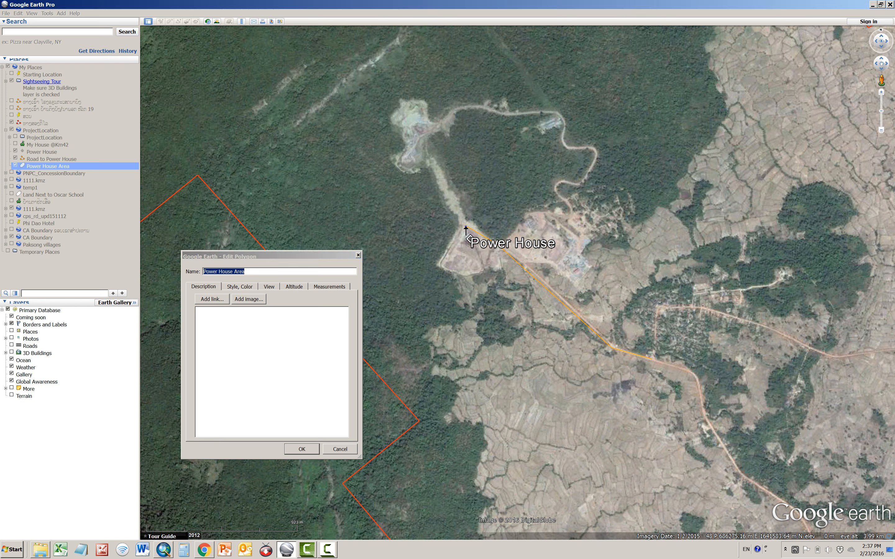
click(442, 265)
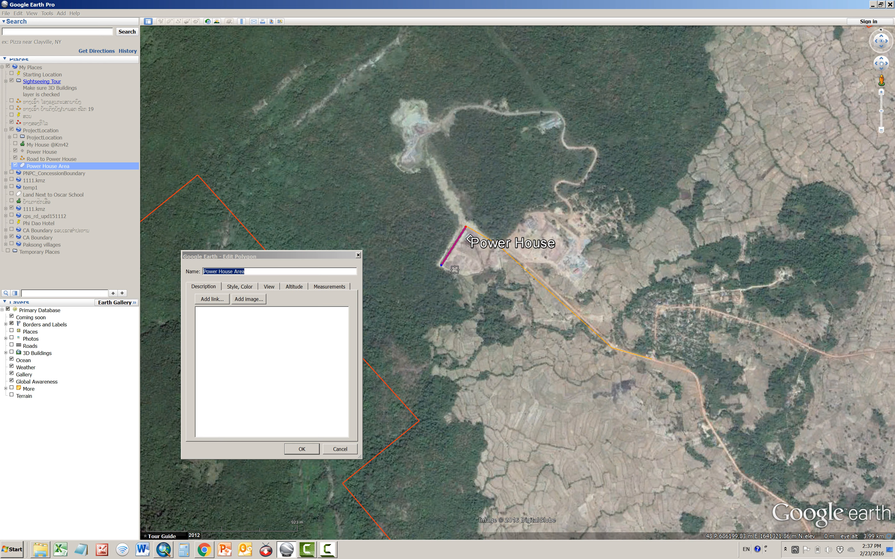
click(453, 270)
click(467, 274)
click(476, 271)
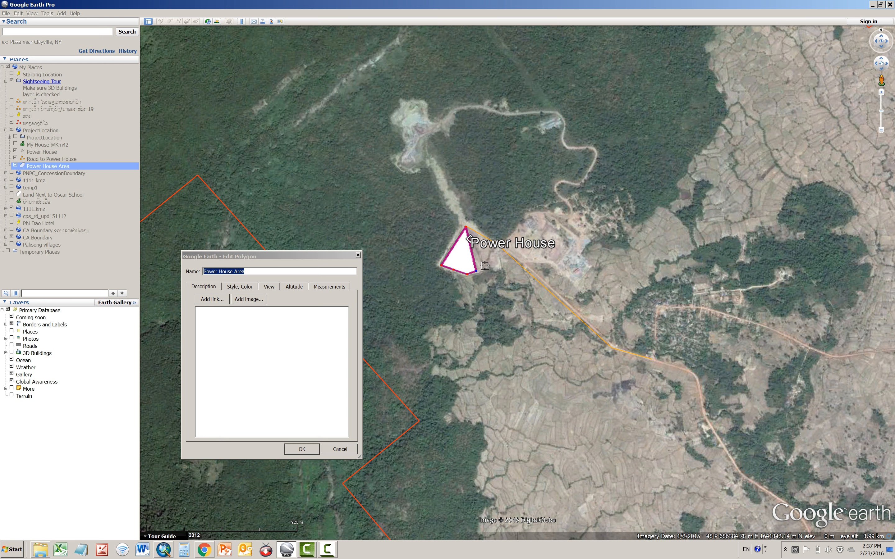
click(486, 266)
click(494, 269)
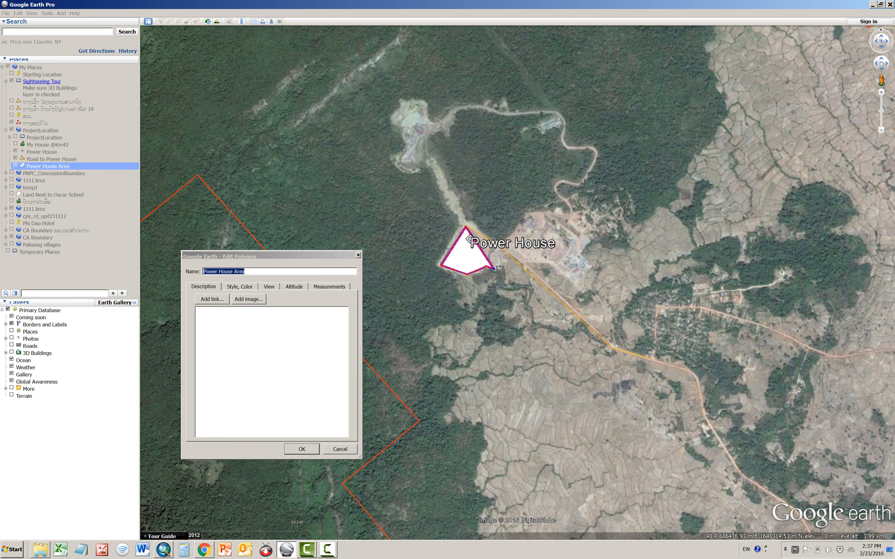
click(501, 269)
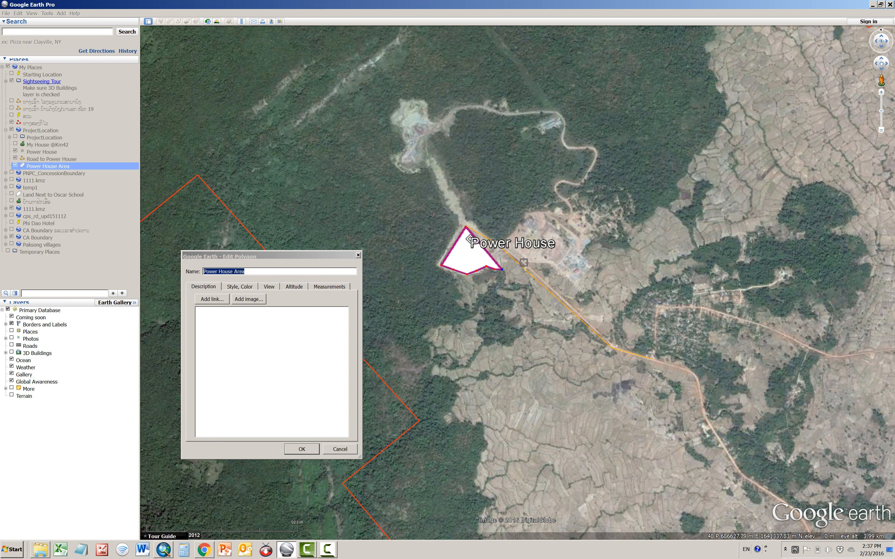
click(523, 262)
click(550, 263)
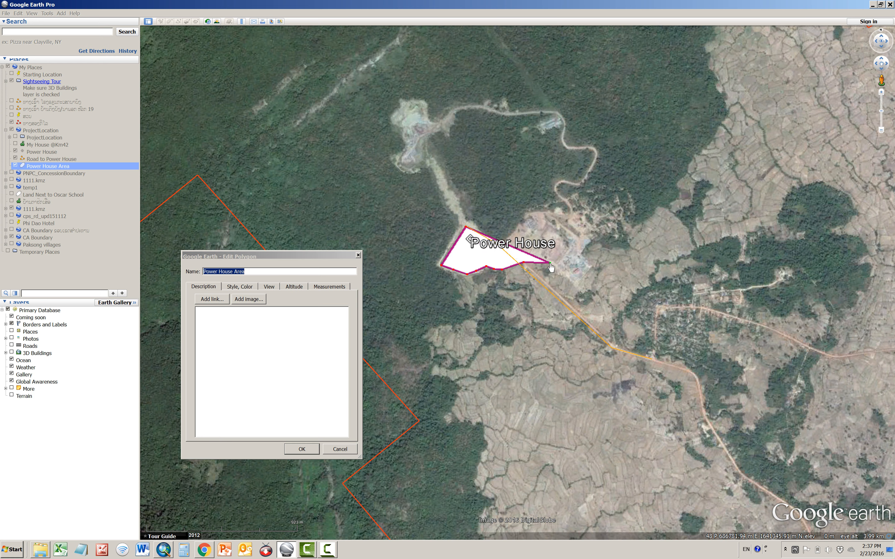
click(580, 286)
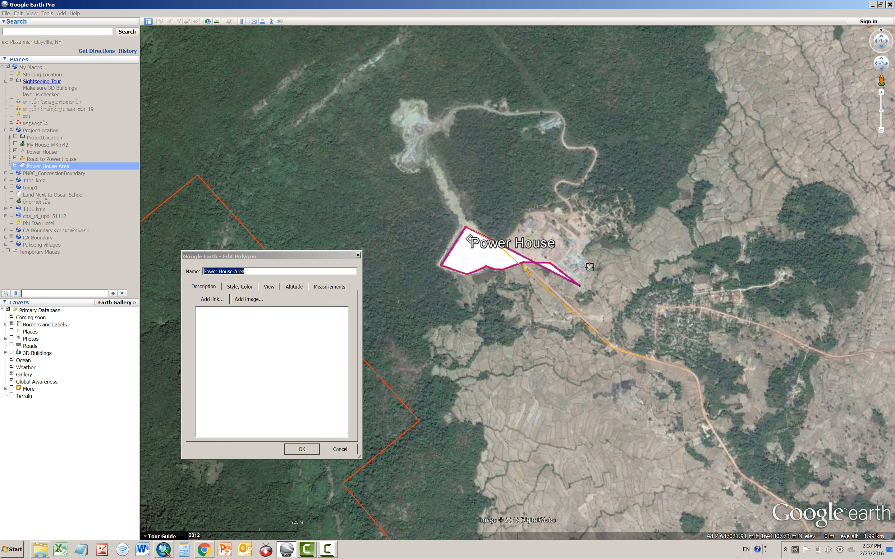
click(589, 264)
click(579, 250)
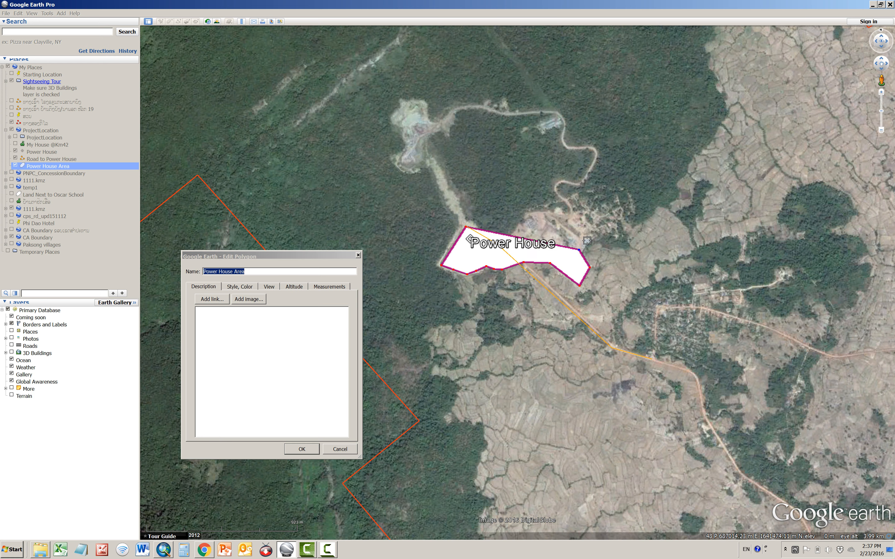
click(587, 240)
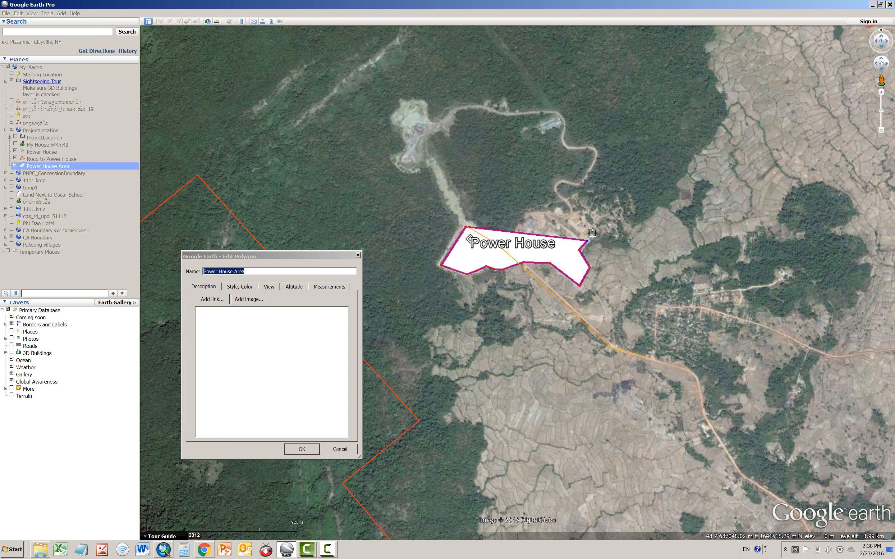
click(598, 234)
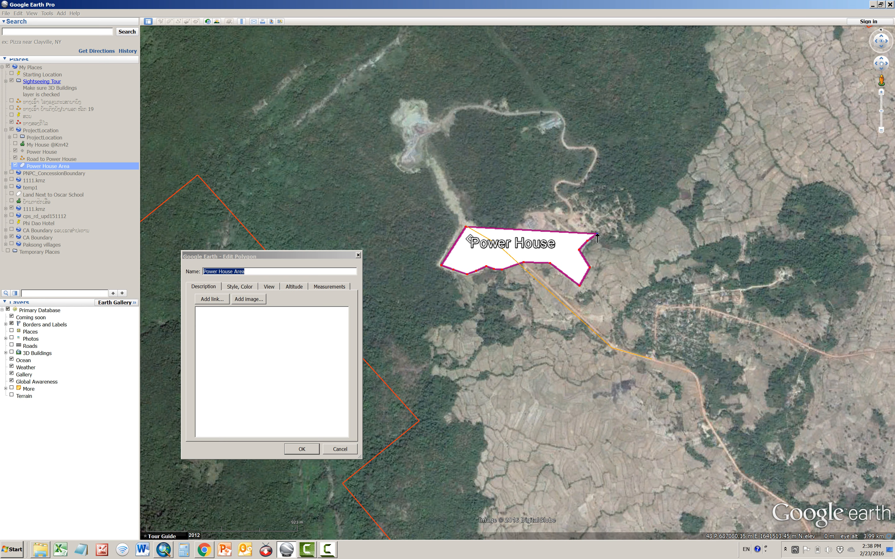
click(615, 229)
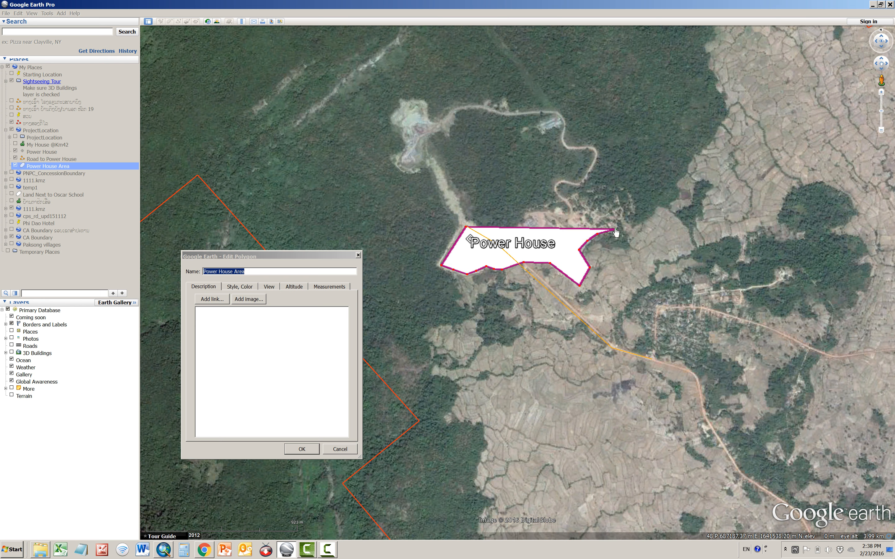
click(614, 214)
click(588, 212)
click(551, 212)
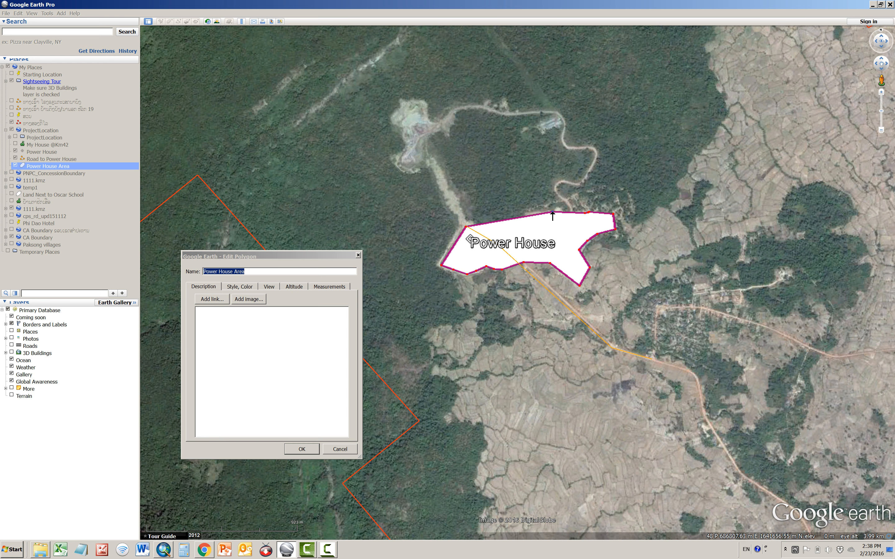
click(523, 213)
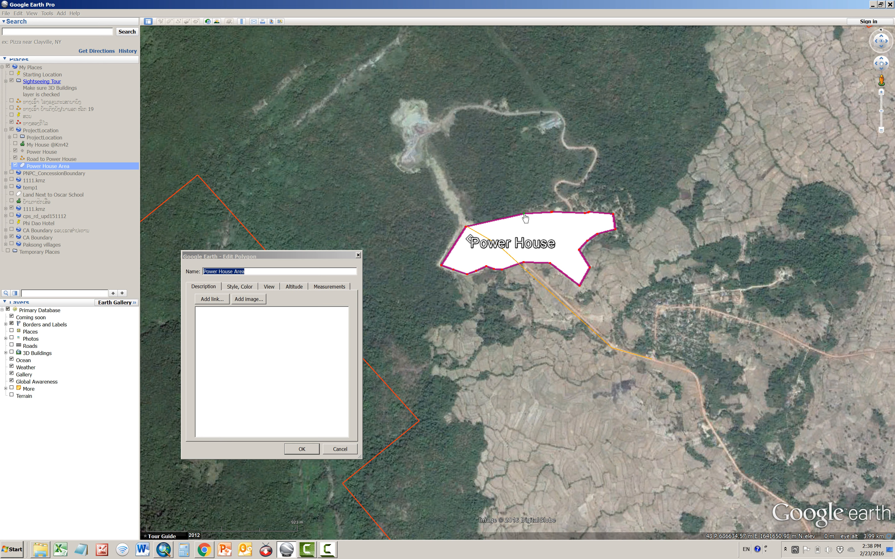
click(498, 222)
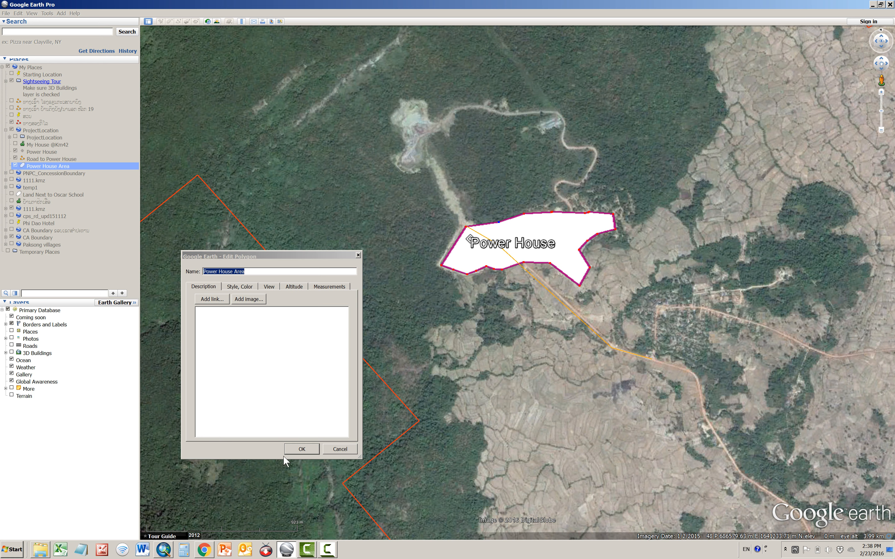
click(296, 449)
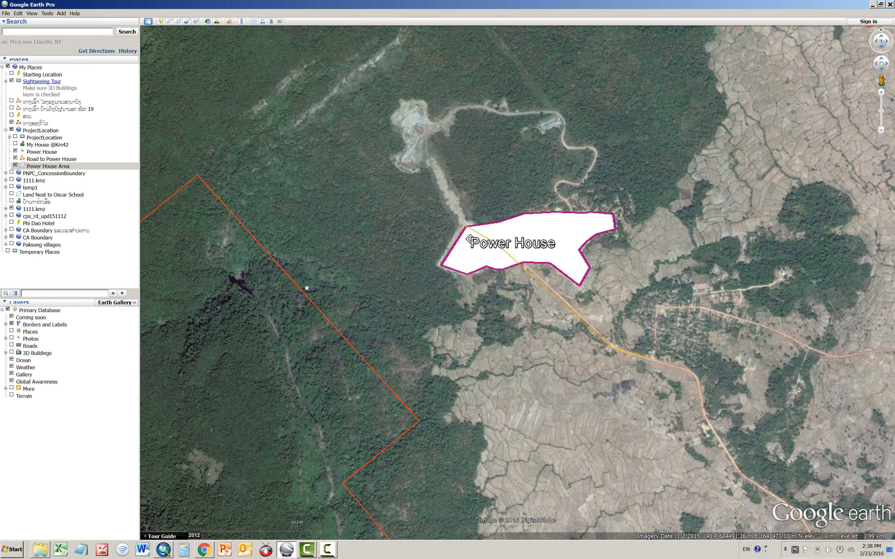
Save all of My Places
click(8, 14)
mouse_move(26, 33)
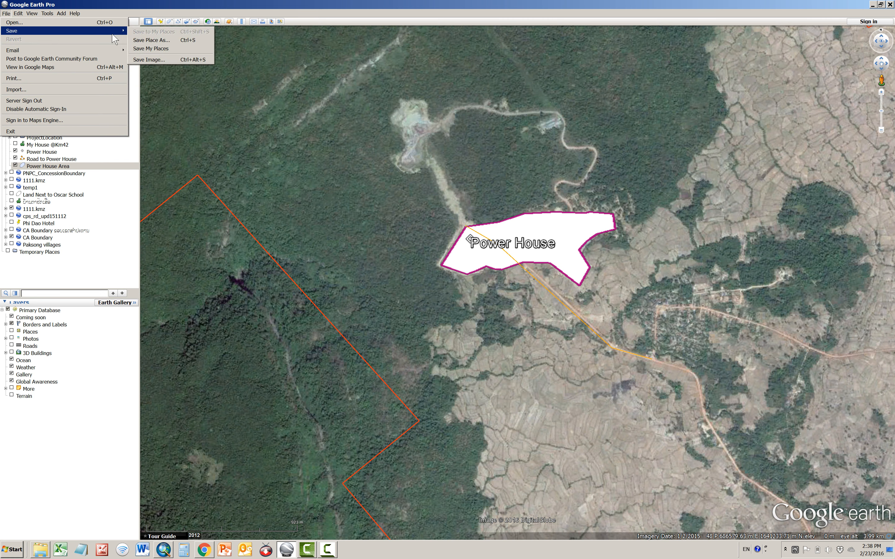
click(162, 50)
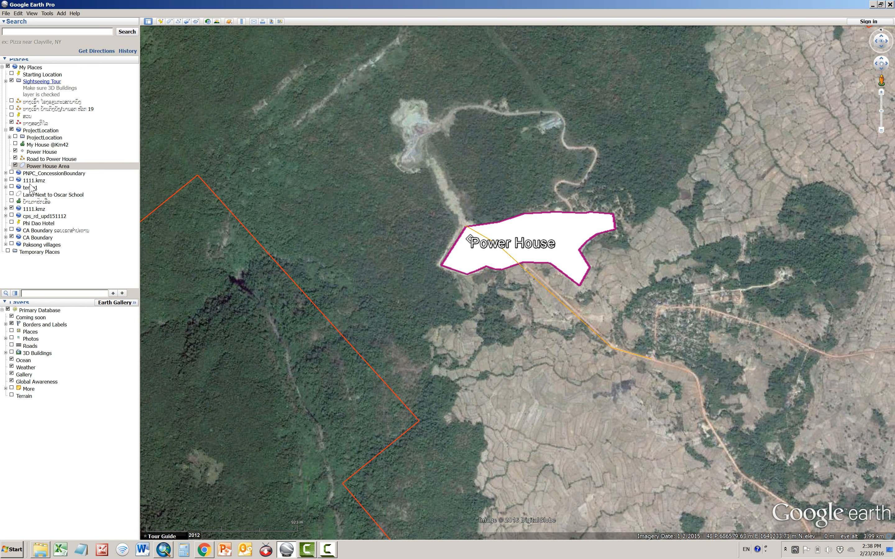
click(37, 153)
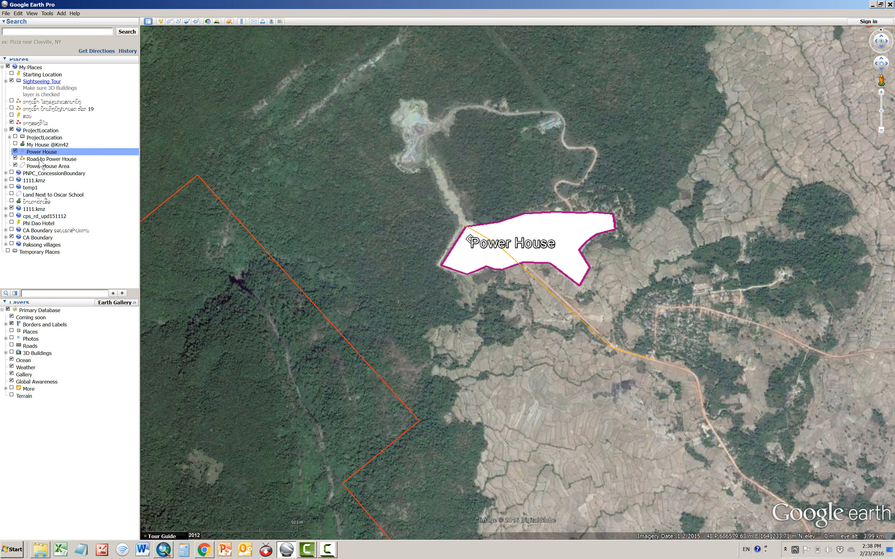
click(39, 159)
click(41, 167)
click(44, 155)
click(47, 159)
click(48, 165)
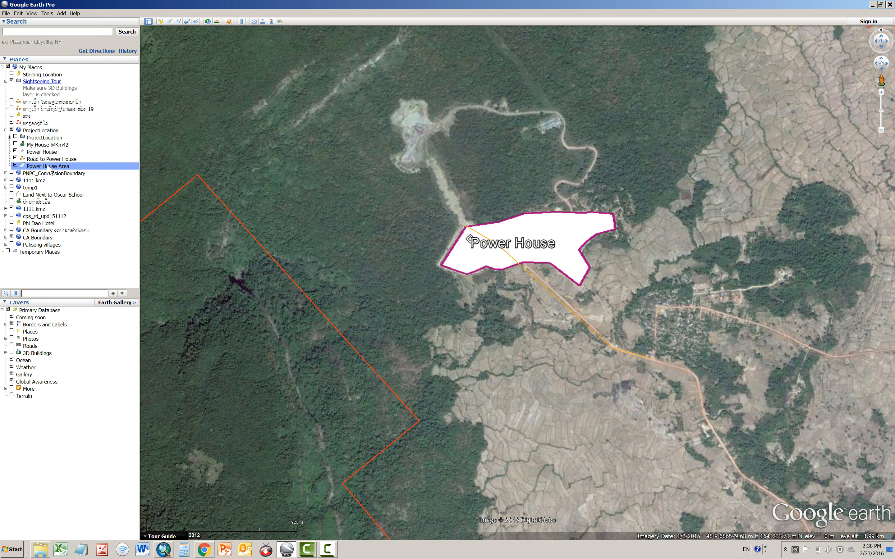
Save the Power House placemark as the KMZ file "Power House" in C:\GISdata\GoogleKML-KMZ
click(46, 152)
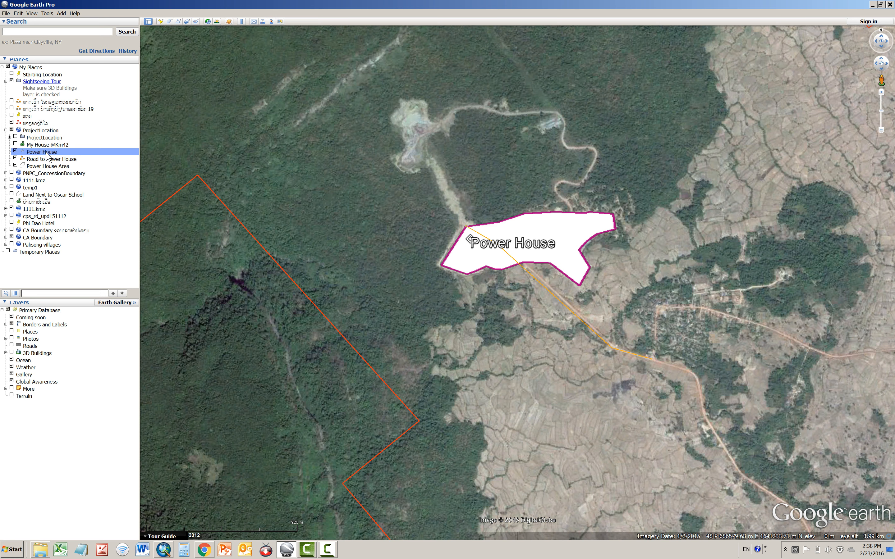
right_click(46, 152)
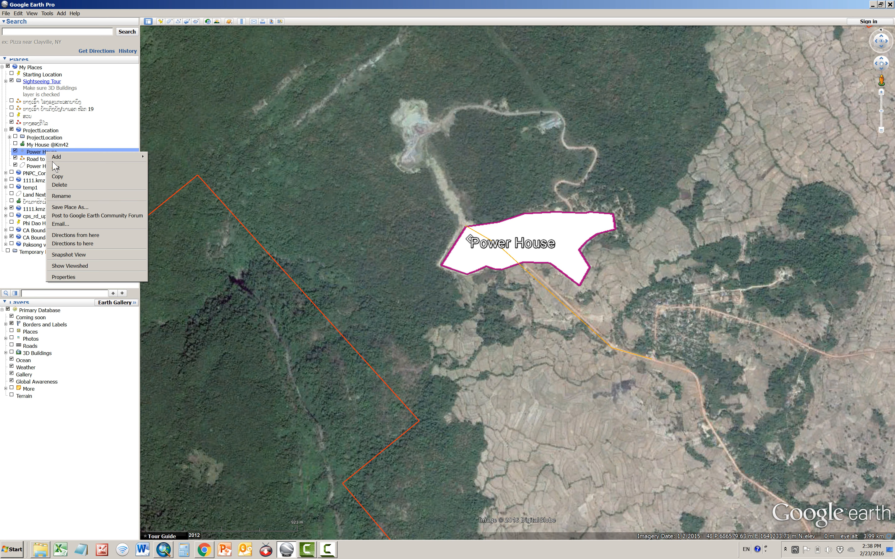
click(79, 210)
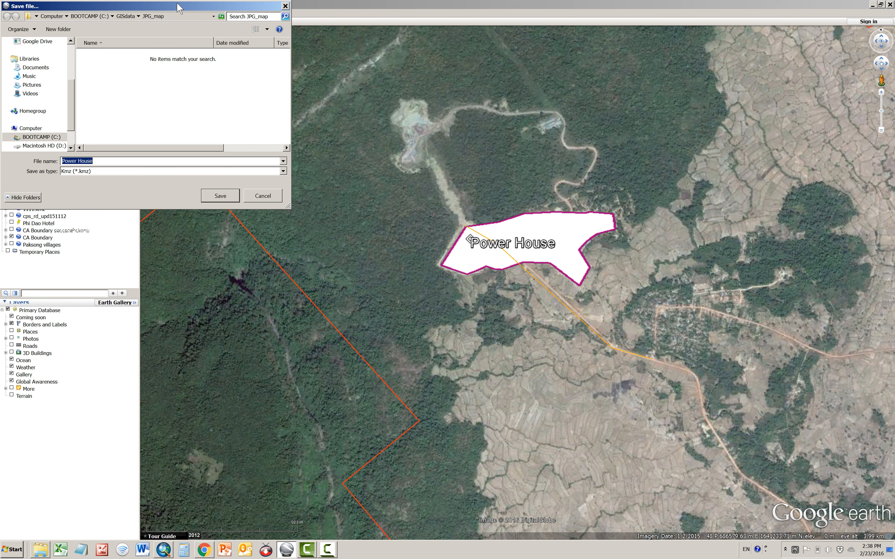
drag(177, 7, 640, 65)
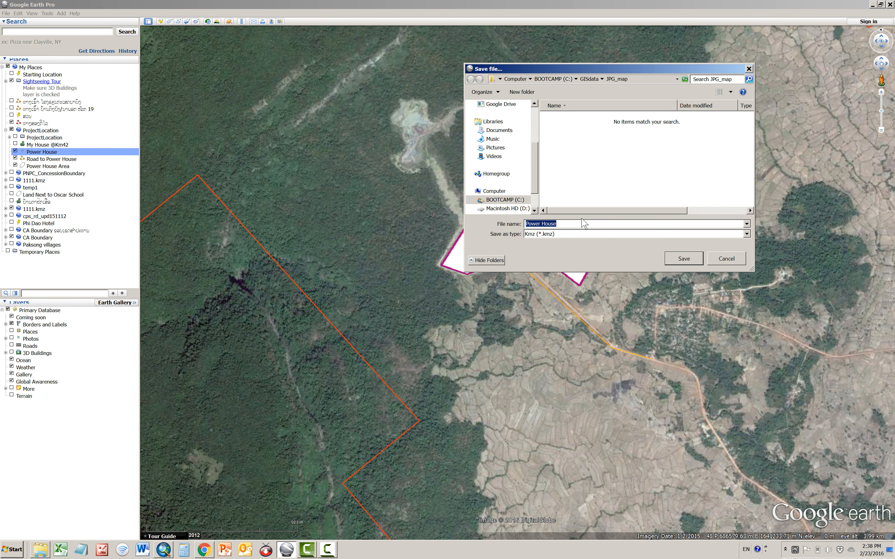
click(592, 80)
double_click(589, 150)
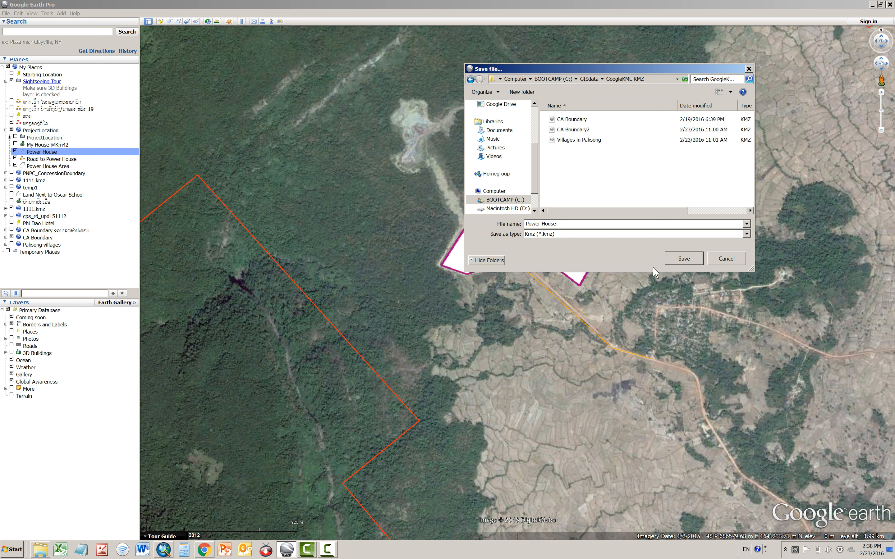
click(680, 259)
click(683, 261)
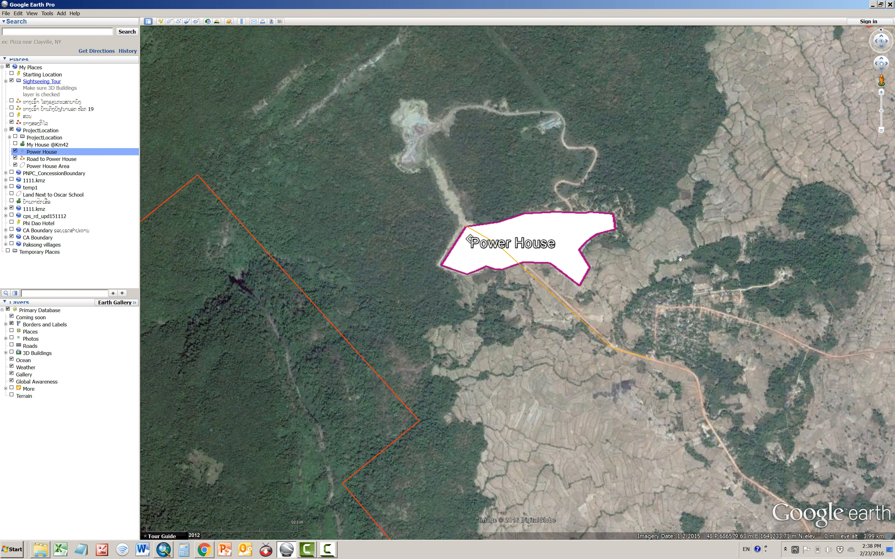
Save the Road to Power House path as a KMZ file of the same name in the GoogleKML-KMZ folder
click(56, 162)
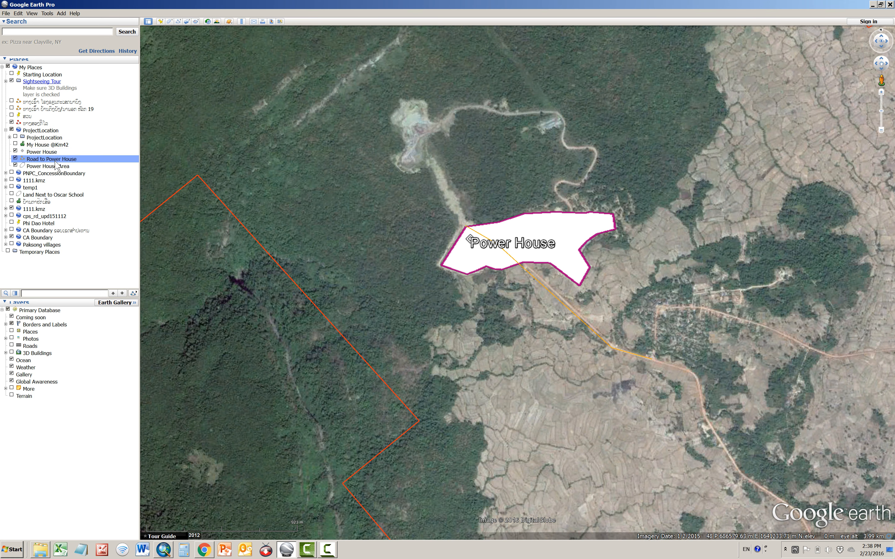
right_click(56, 163)
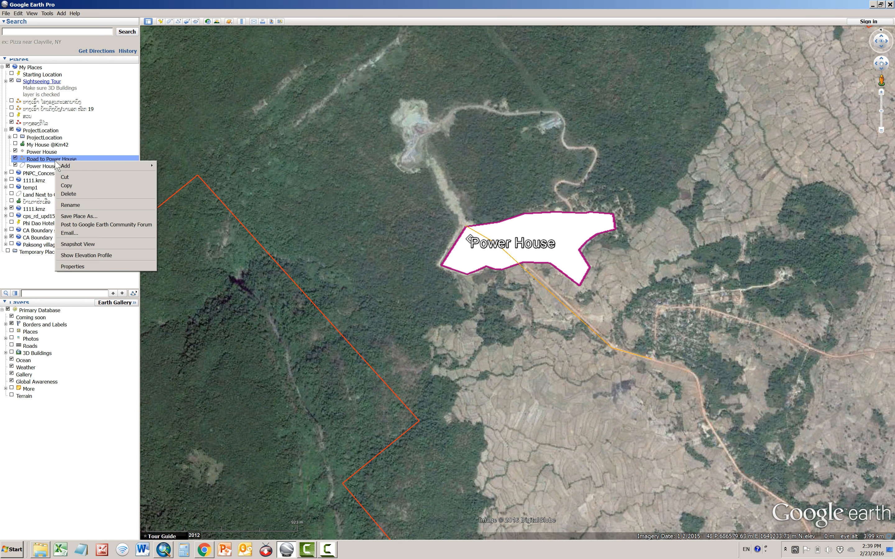
click(83, 216)
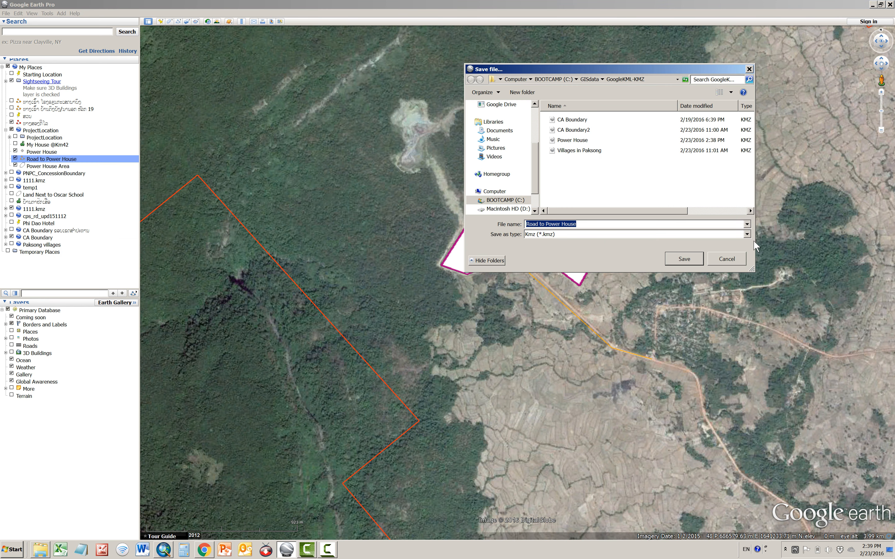
click(748, 235)
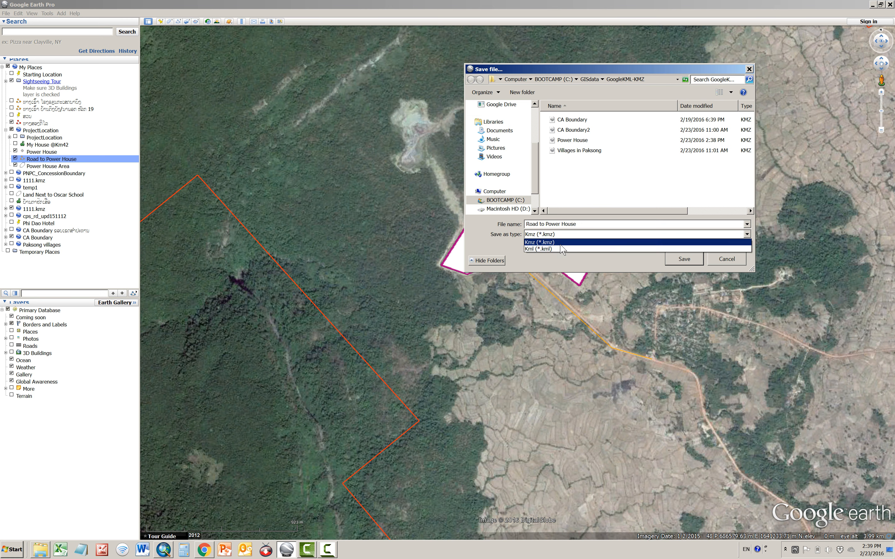
click(562, 233)
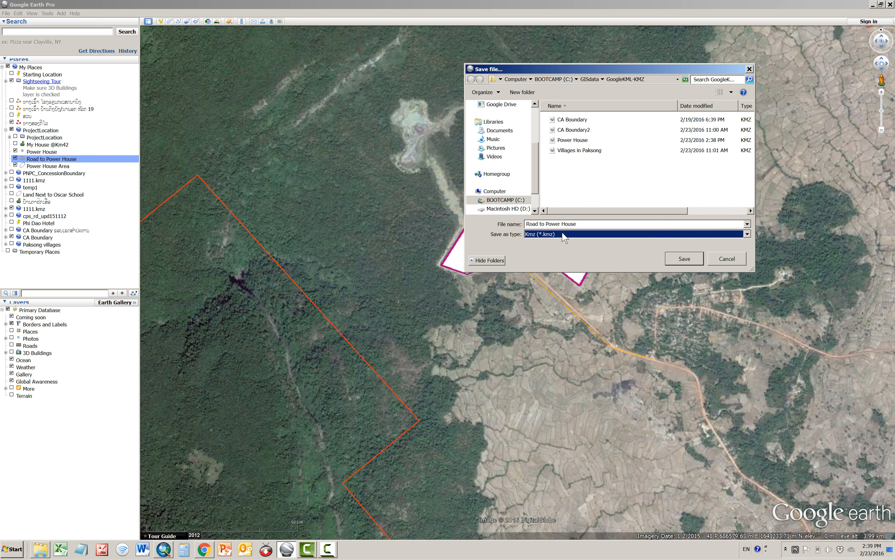
click(691, 259)
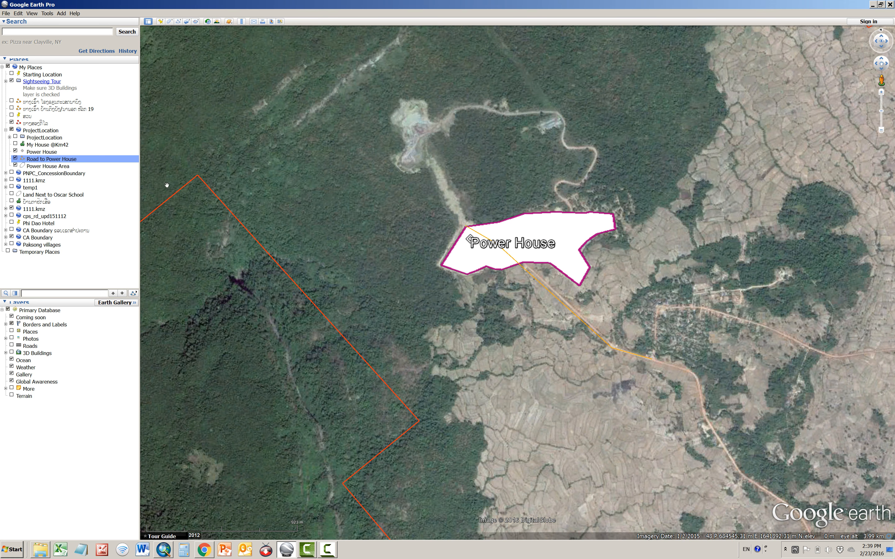
Save the Power House Area polygon as a KMZ file named "Power House Area" in the GoogleKML-KMZ folder
click(64, 167)
right_click(63, 173)
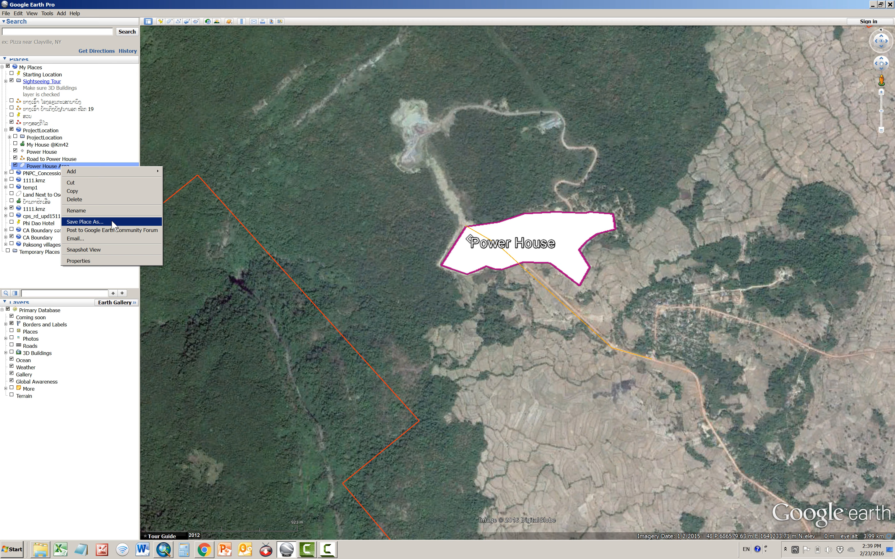
click(85, 222)
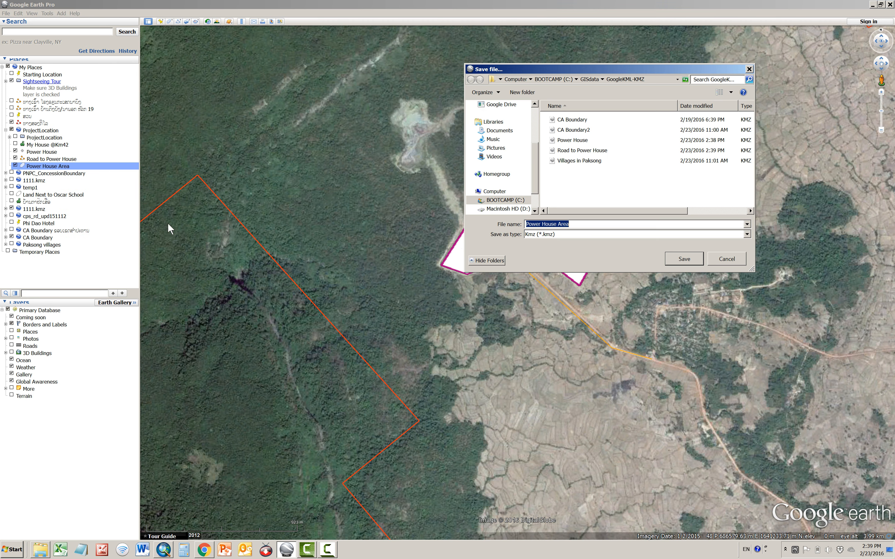
click(686, 260)
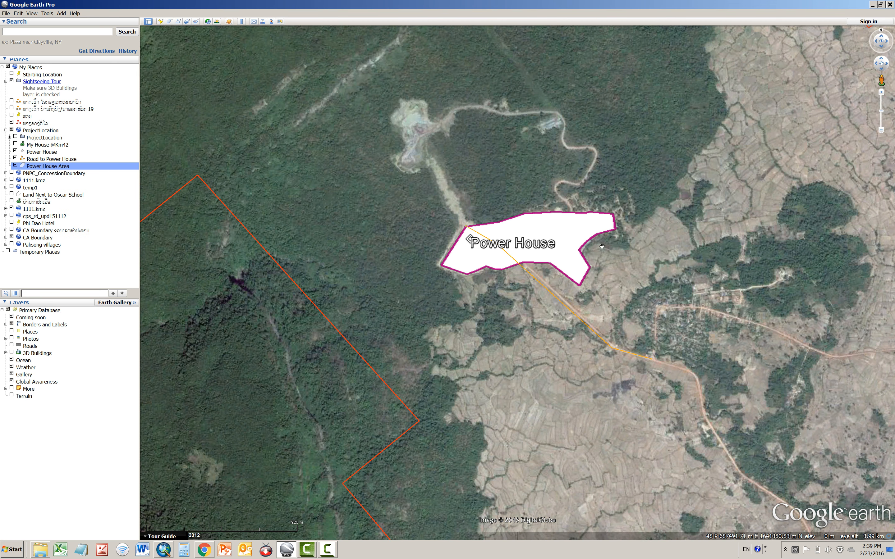
Leave Google Earth Pro and open the folder C:\GISdata\GoogleKML-KMZ in Windows Explorer
click(874, 4)
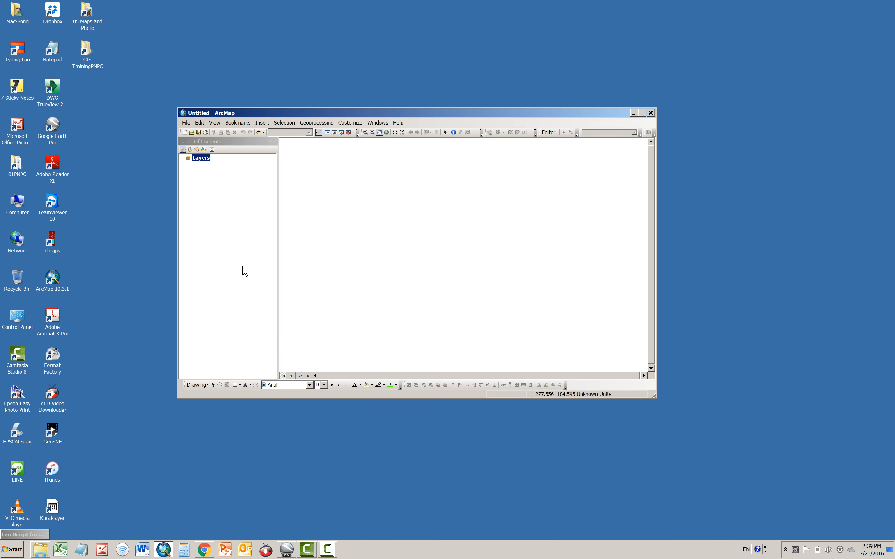
click(634, 113)
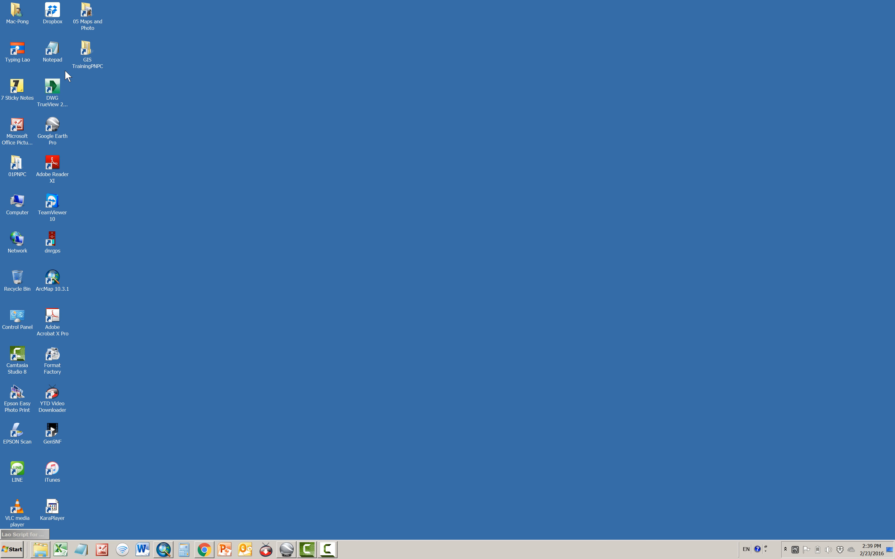
double_click(76, 57)
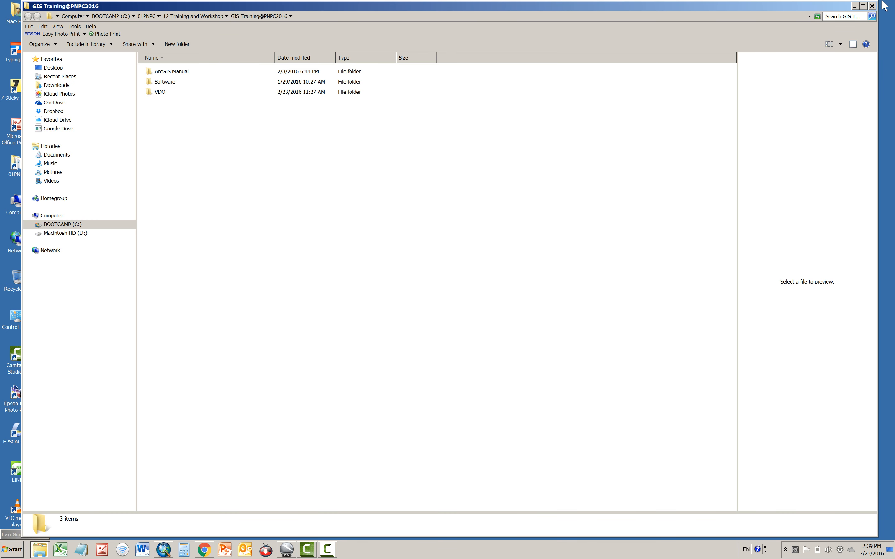
click(873, 5)
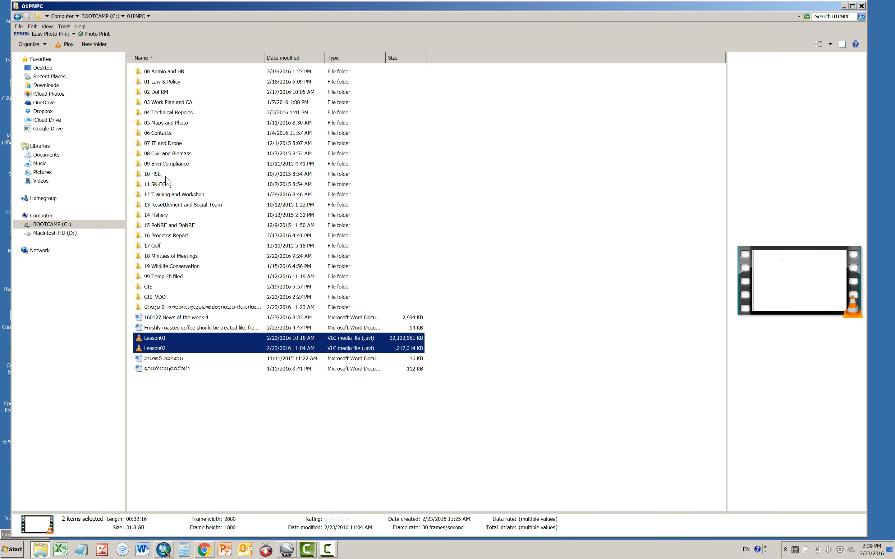
click(52, 224)
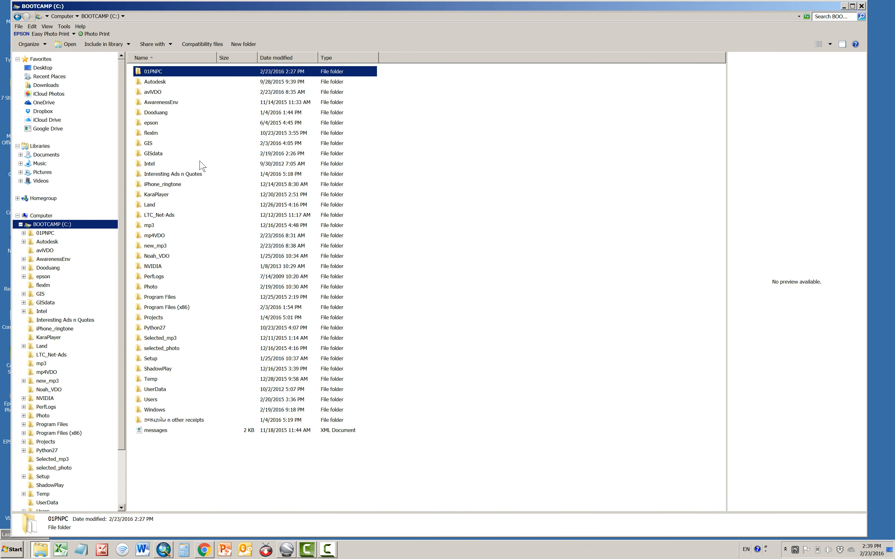
double_click(165, 154)
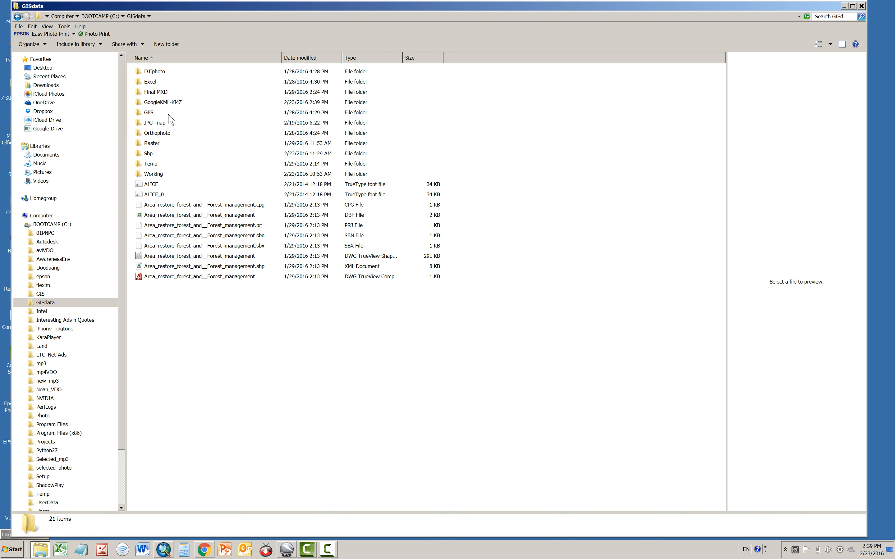
double_click(163, 103)
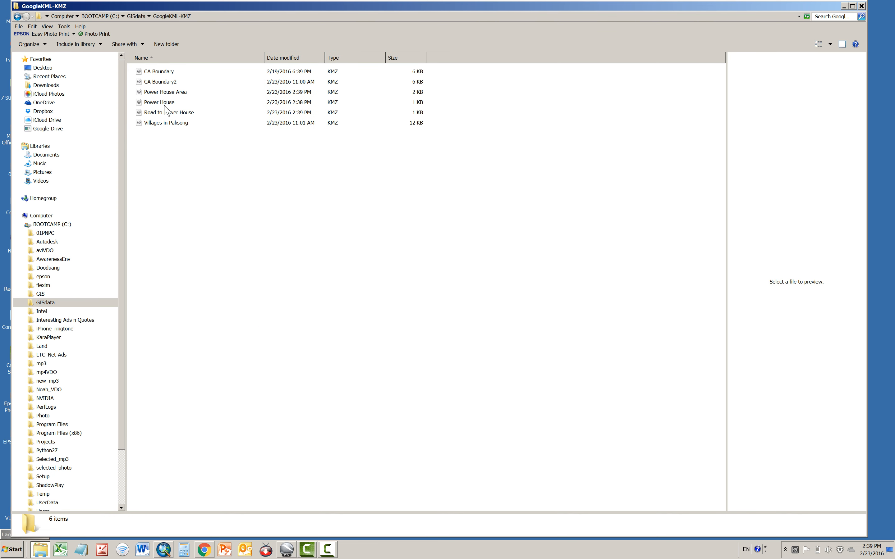
Check the saved KMZ files Power House Area, Power House and Road to Power House in the folder, then minimize it
click(183, 92)
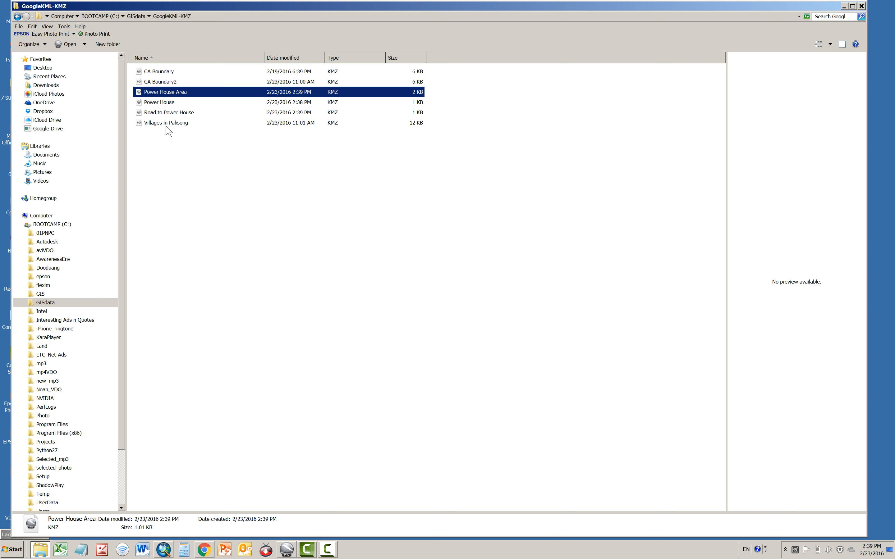
click(167, 105)
click(169, 113)
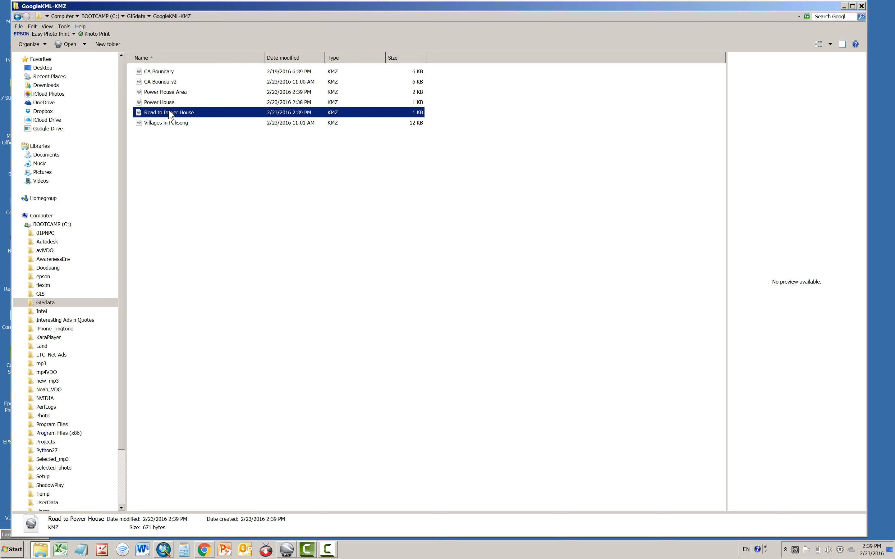
click(177, 91)
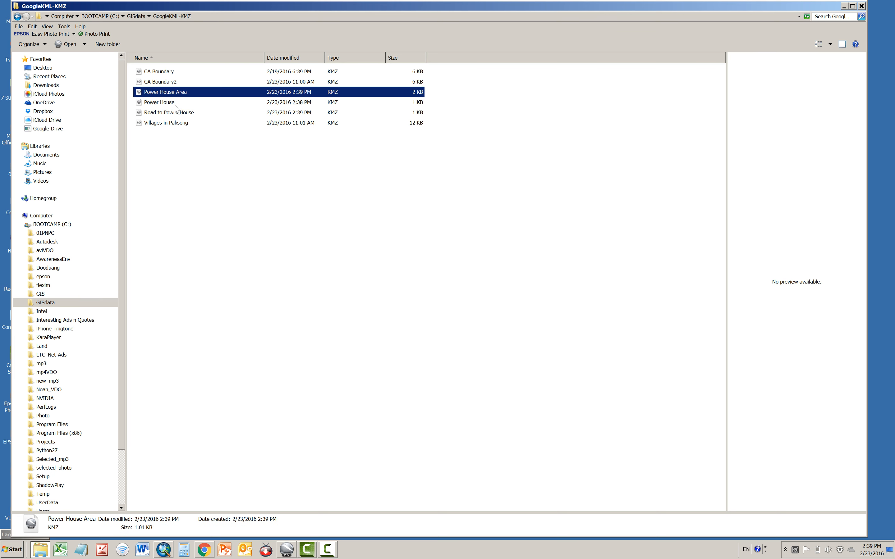
click(174, 104)
click(177, 112)
click(177, 95)
click(169, 105)
click(177, 113)
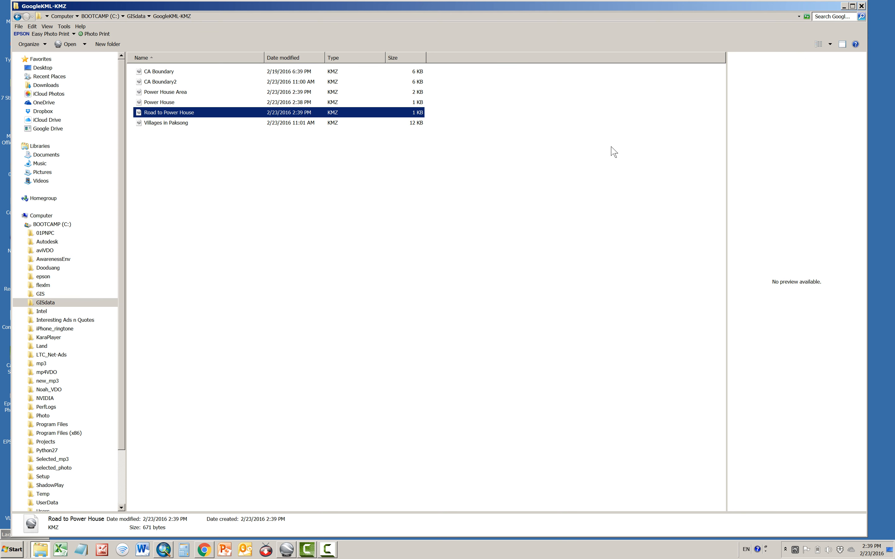
click(845, 6)
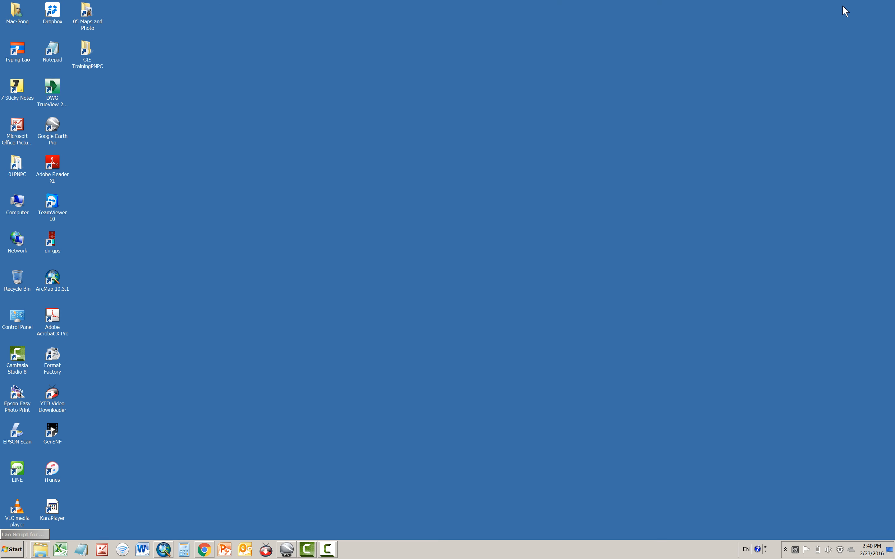
Switch to ArcMap, open the KML To Layer conversion tool from ArcToolbox and start browsing for its input KML file
click(163, 550)
click(642, 112)
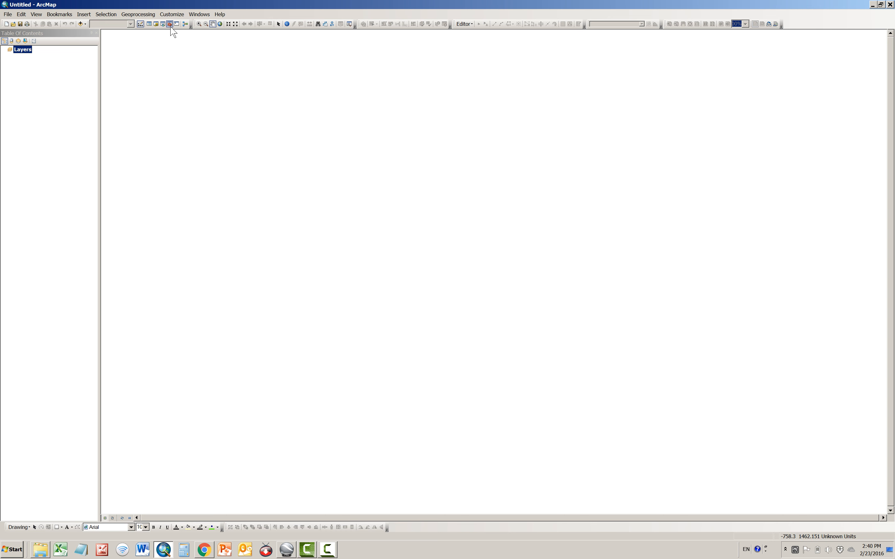
click(170, 25)
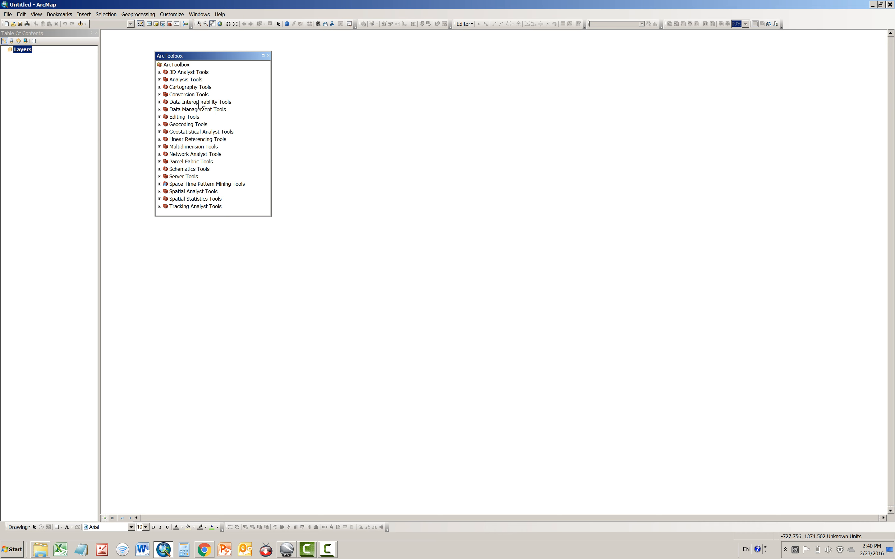
click(160, 94)
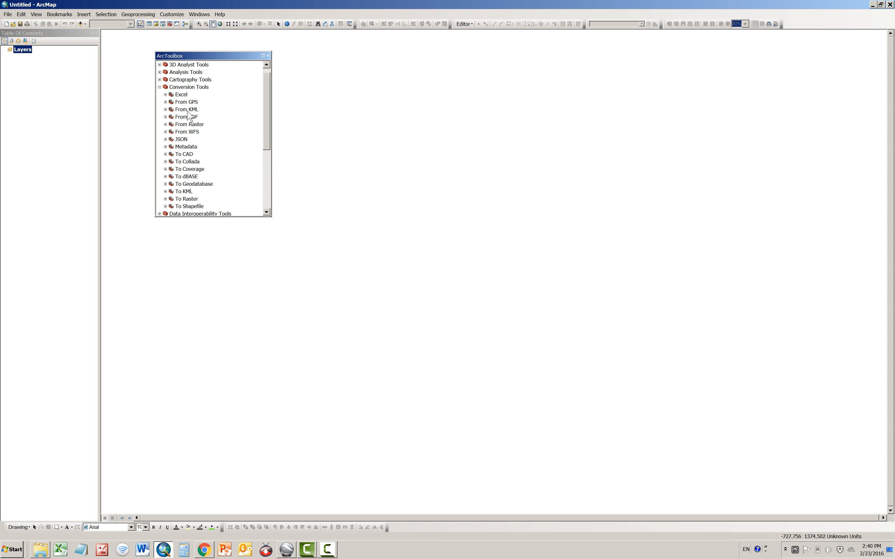
double_click(188, 110)
click(200, 118)
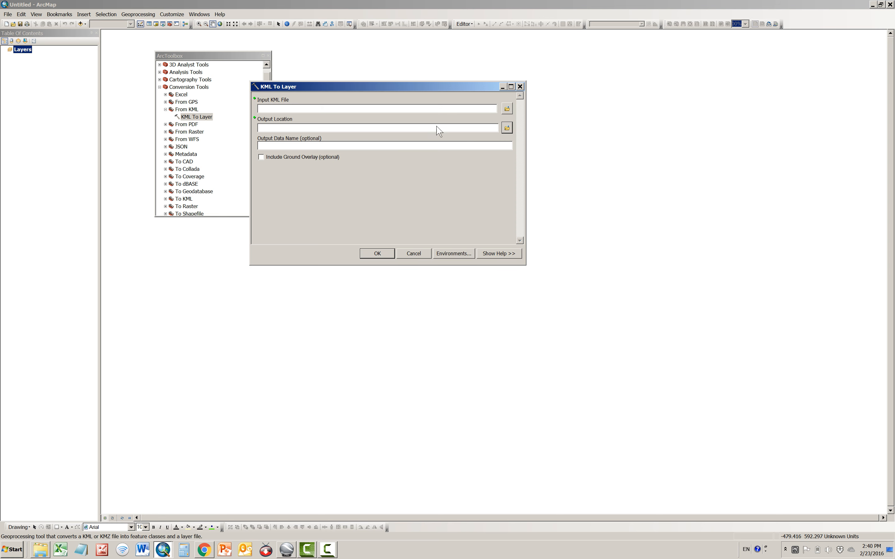
click(508, 109)
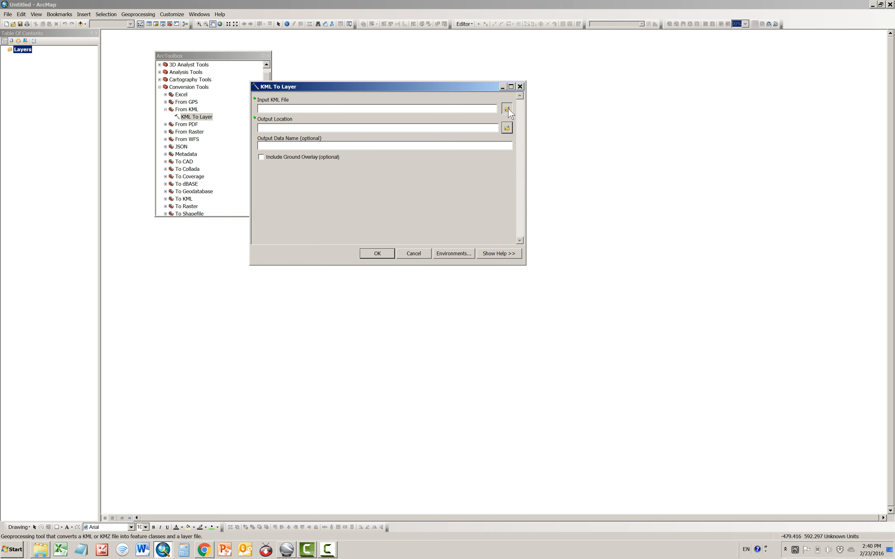